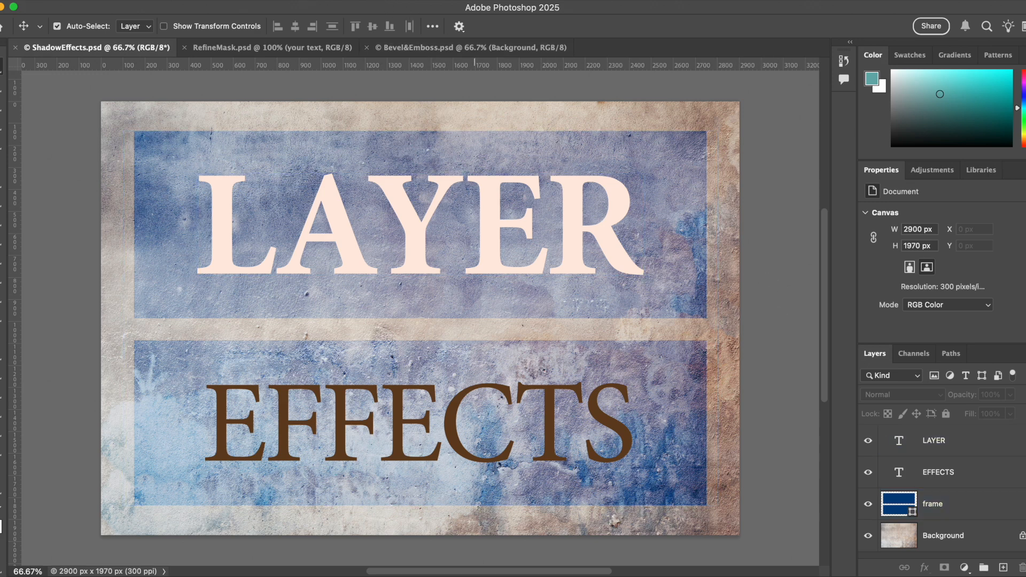
- Check that the Essentials (Default) workspace is active and make the Layers panel taller
click(377, 1)
mouse_move(342, 3)
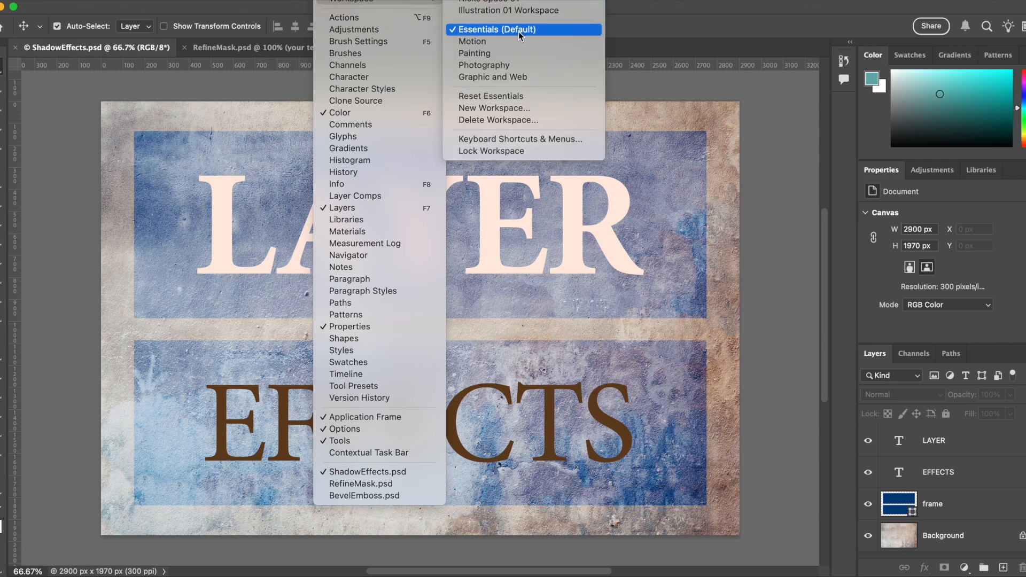
click(773, 200)
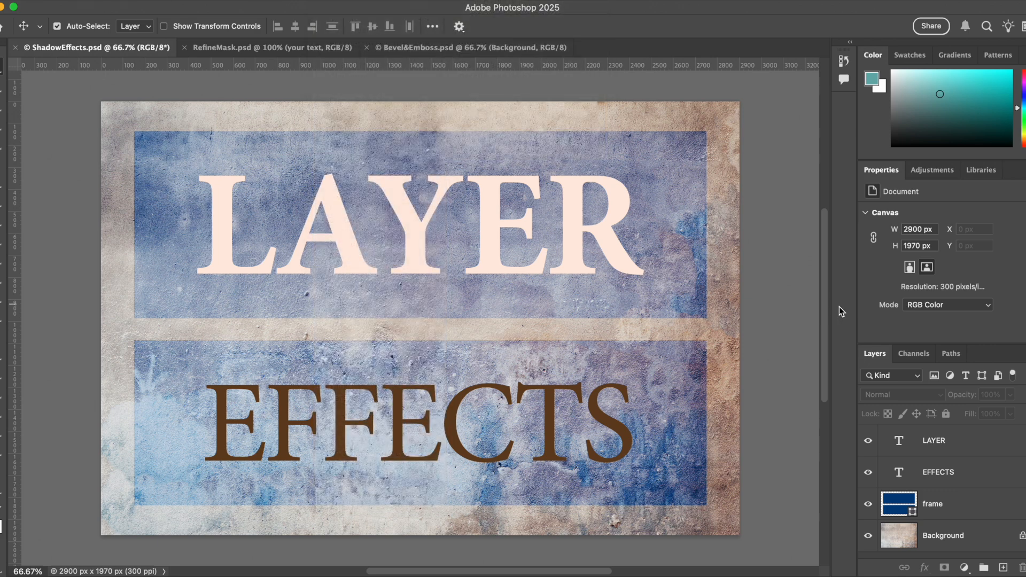
click(877, 481)
drag(887, 344, 889, 289)
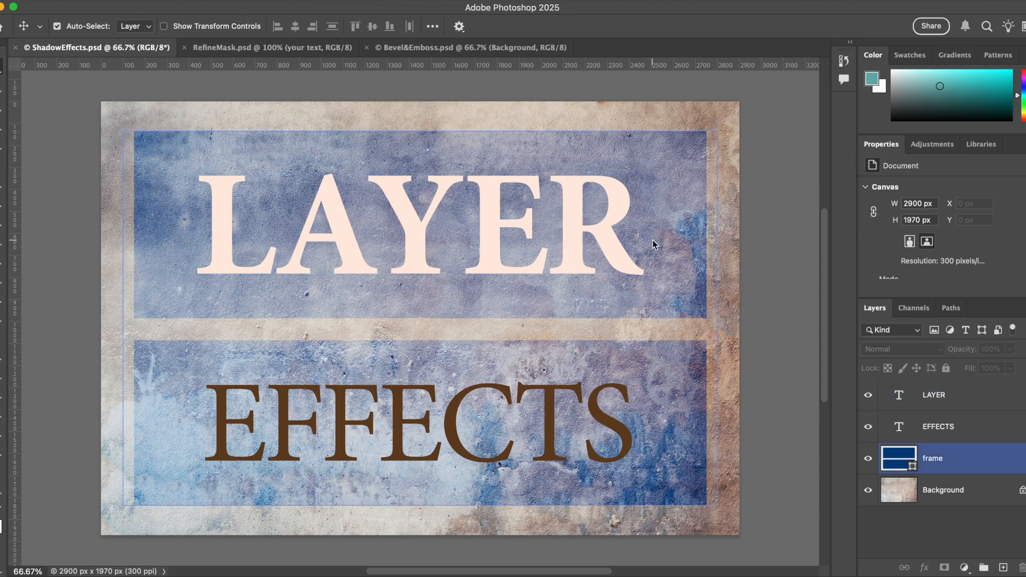
click(519, 251)
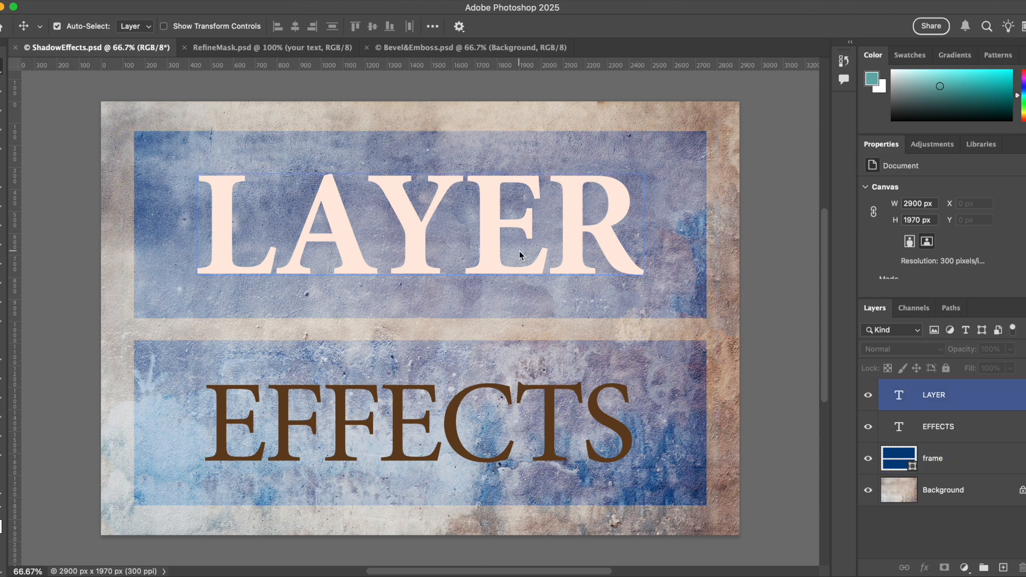
click(495, 270)
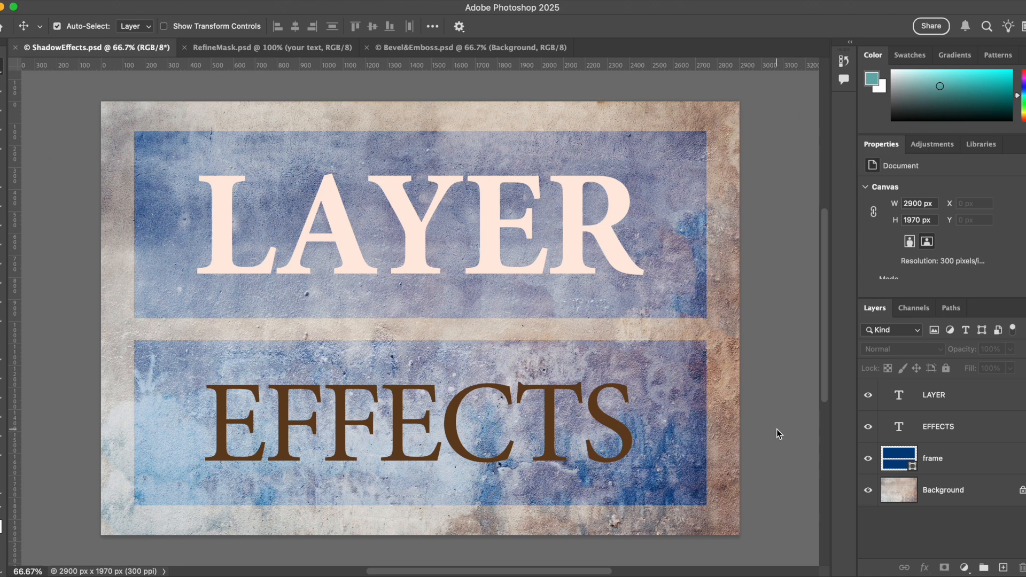
click(684, 400)
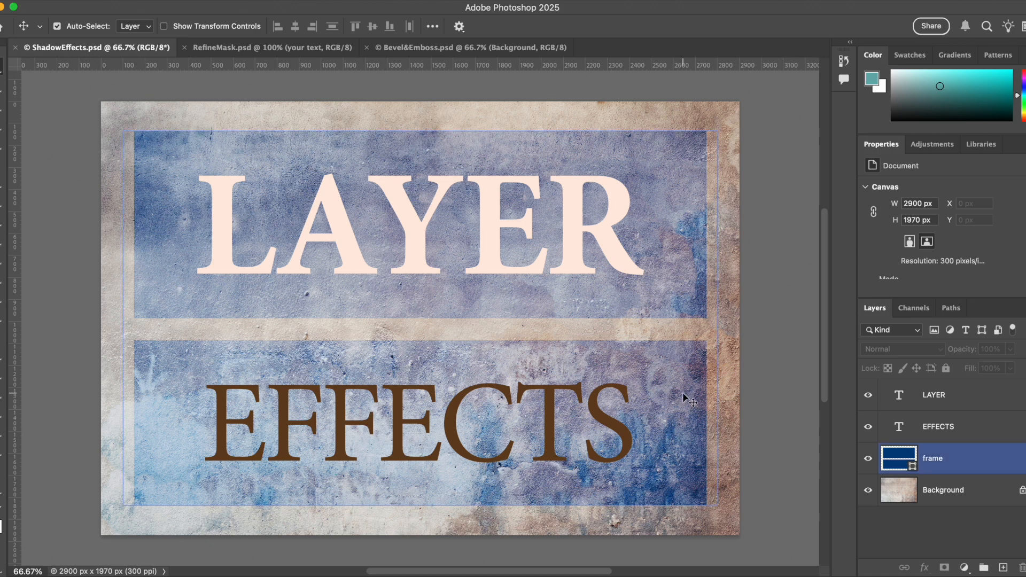
click(771, 388)
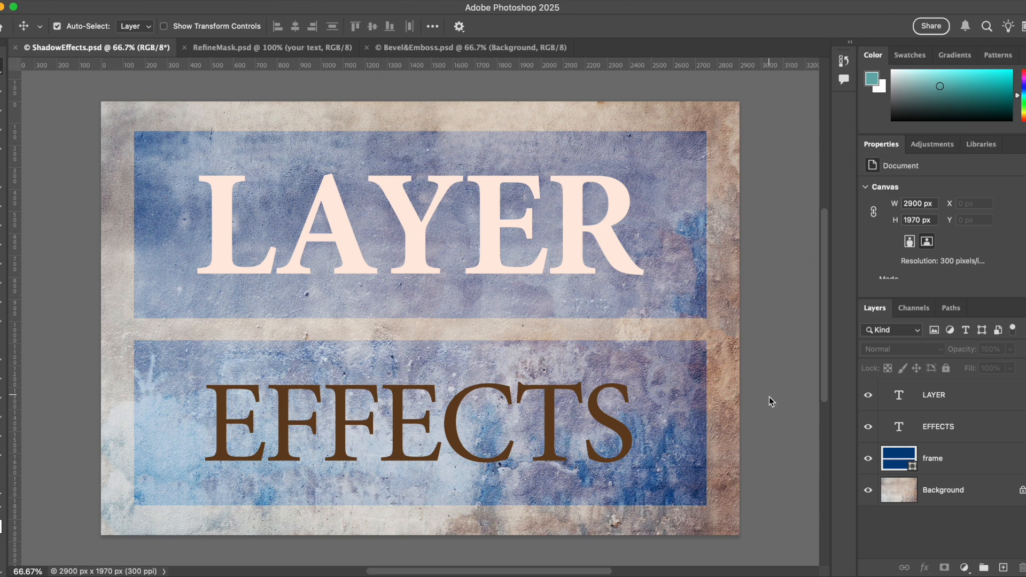
- Open the Blending Options for the LAYER text layer and arrange the dialog so the first letters can be seen at 100% zoom
click(960, 394)
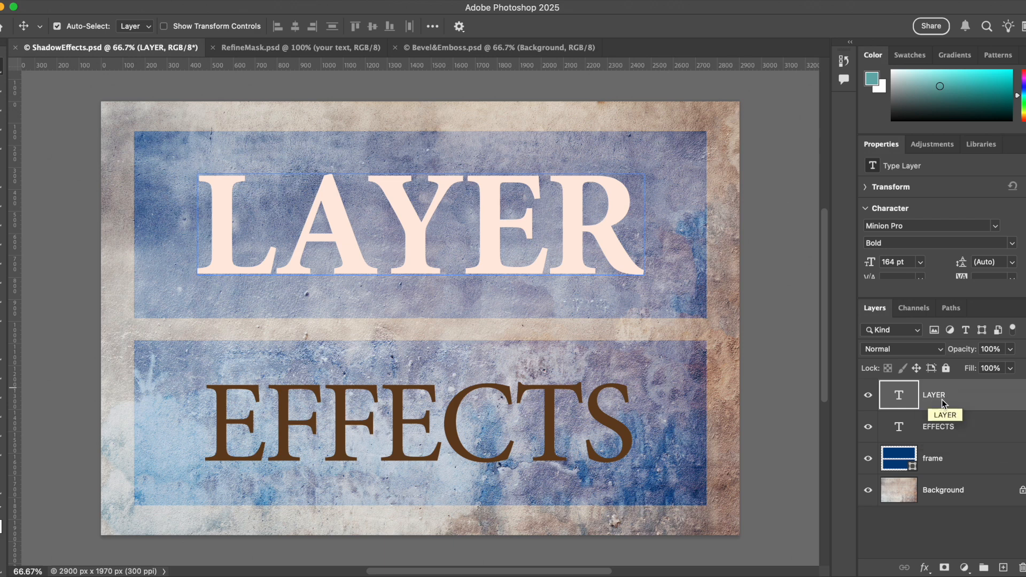
click(925, 568)
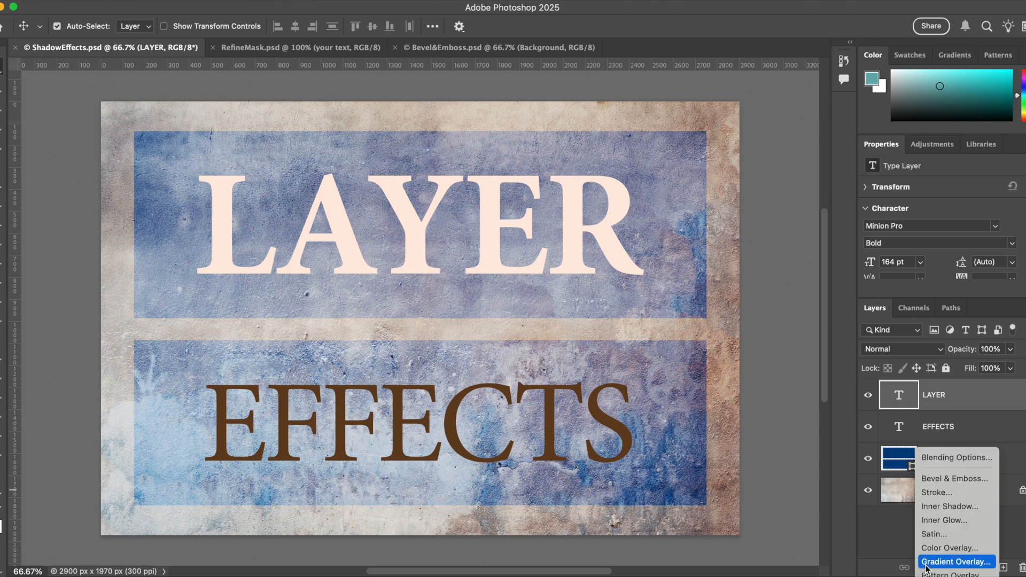
click(939, 458)
drag(601, 149, 463, 141)
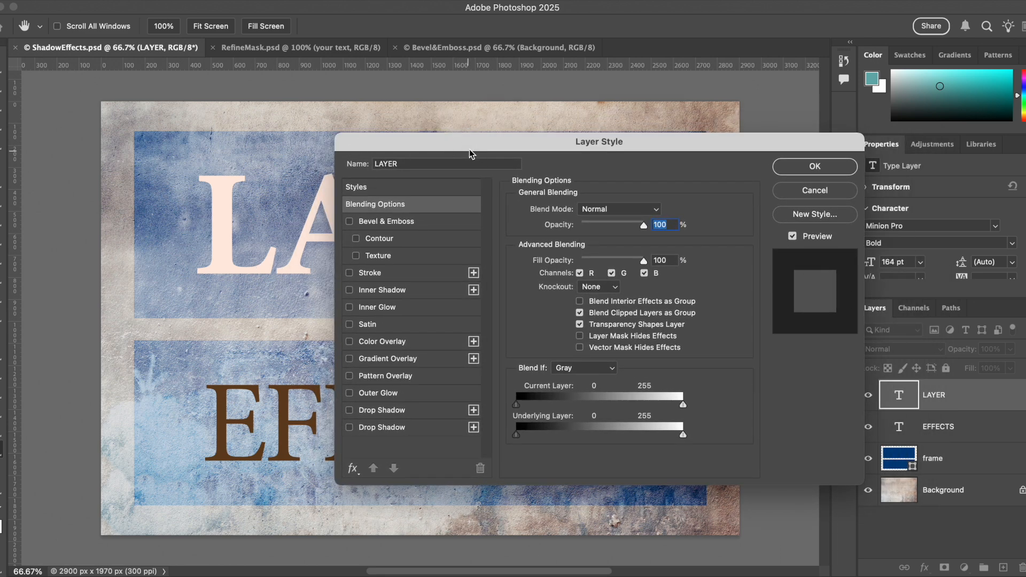
drag(470, 142, 410, 146)
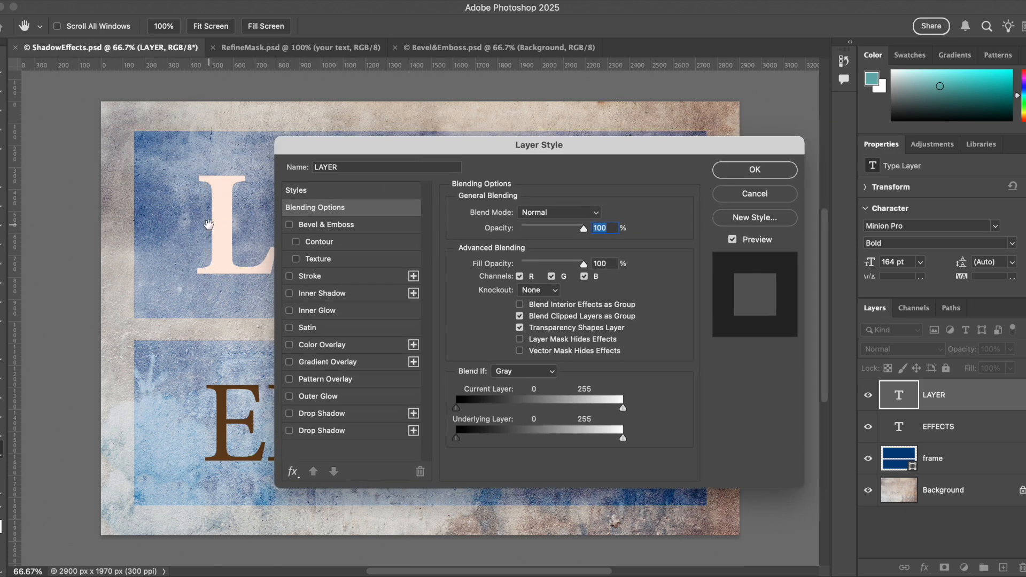
drag(419, 153, 522, 137)
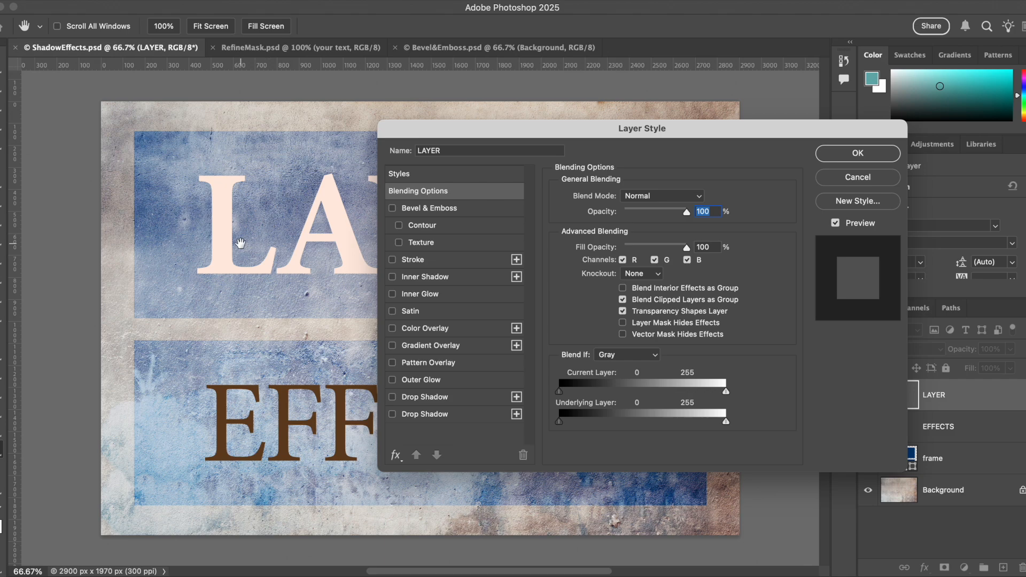
click(255, 265)
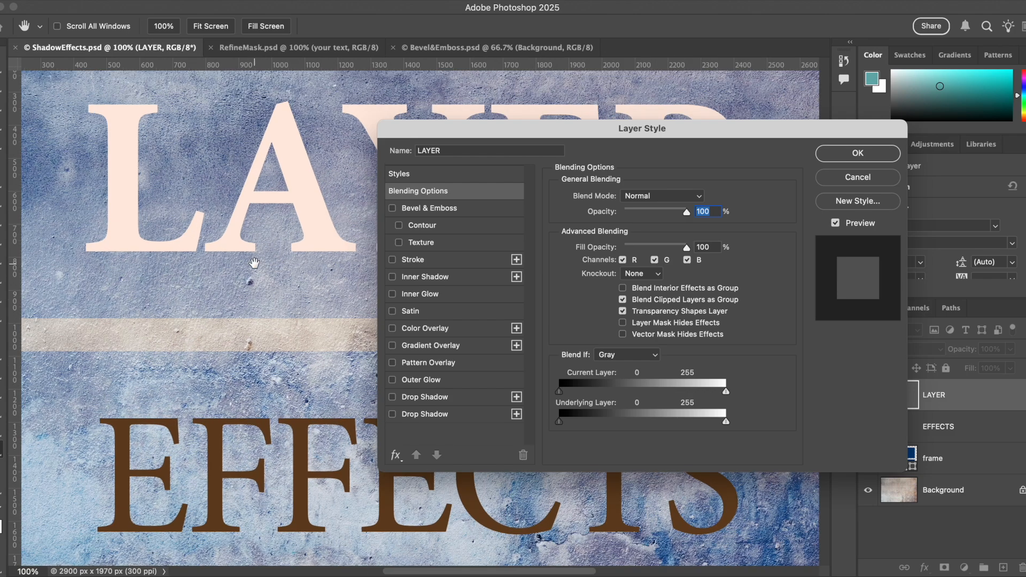
drag(245, 268, 297, 359)
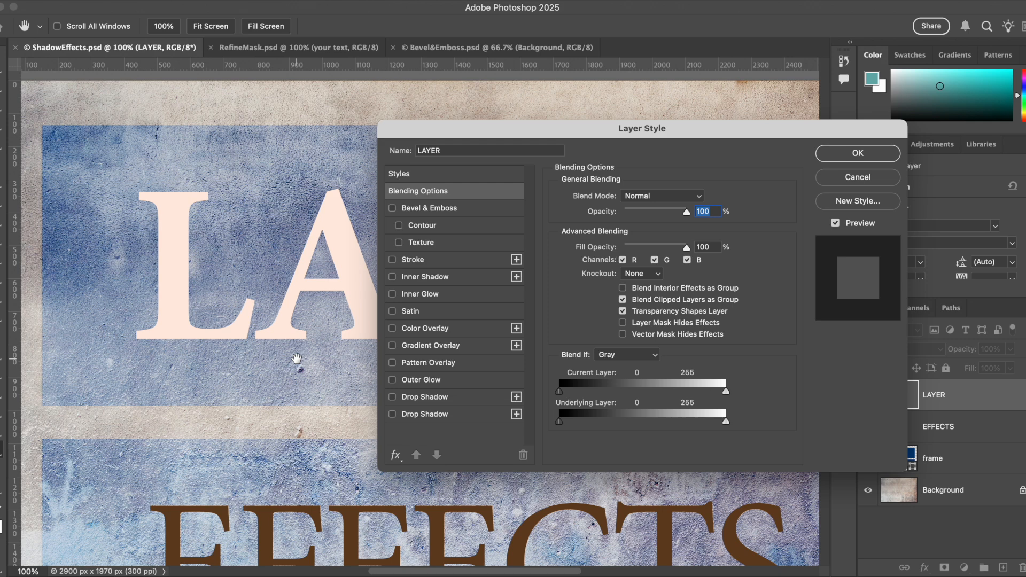
drag(477, 135, 424, 130)
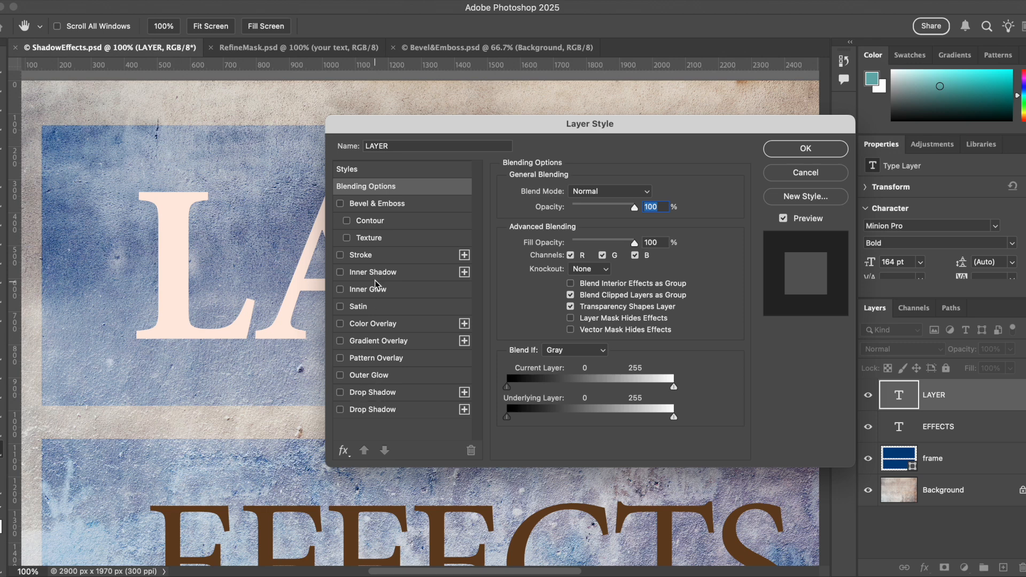
- Enable a Drop Shadow on the LAYER text and keep its blend mode at Multiply
click(341, 392)
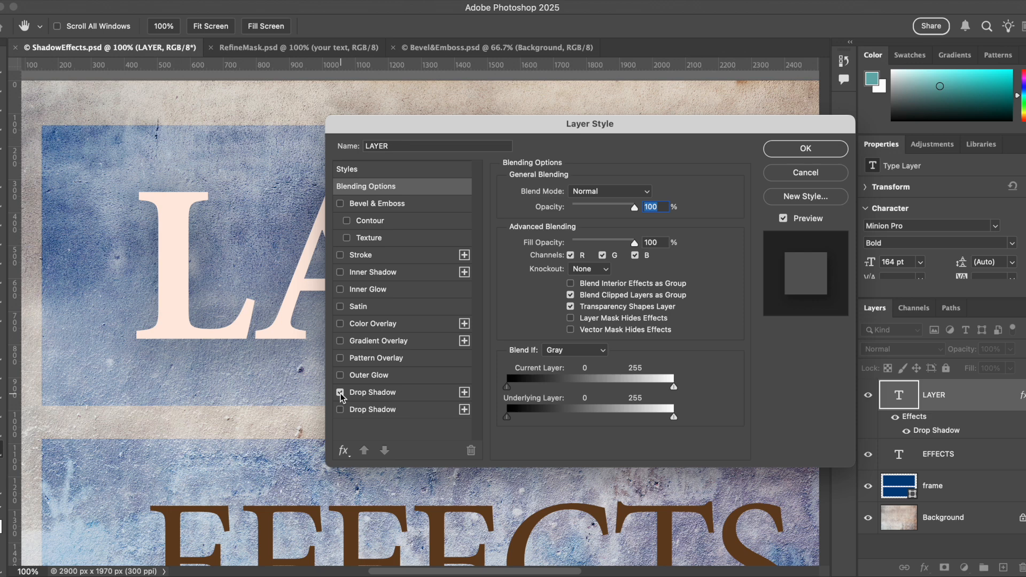
click(377, 392)
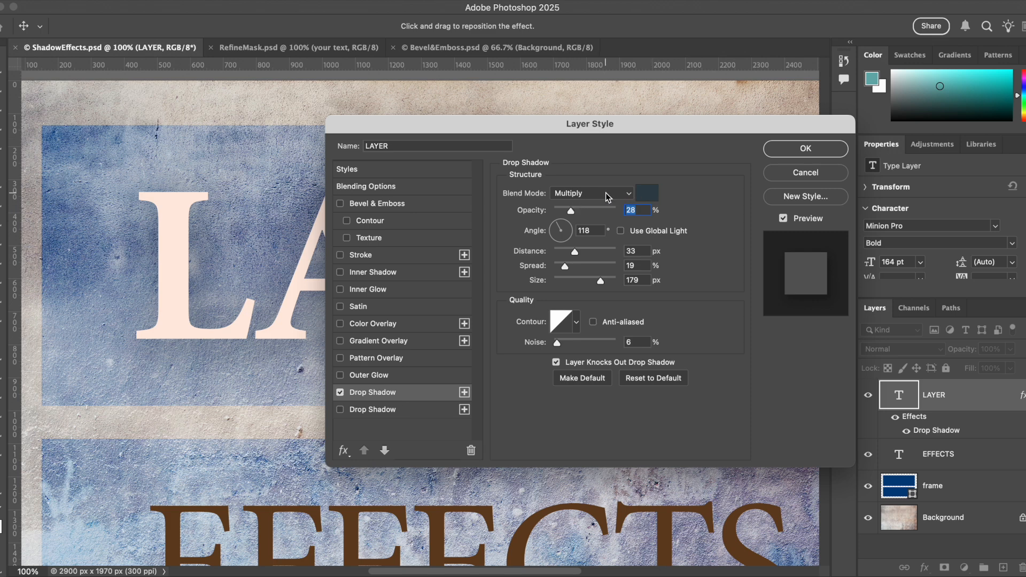
click(628, 195)
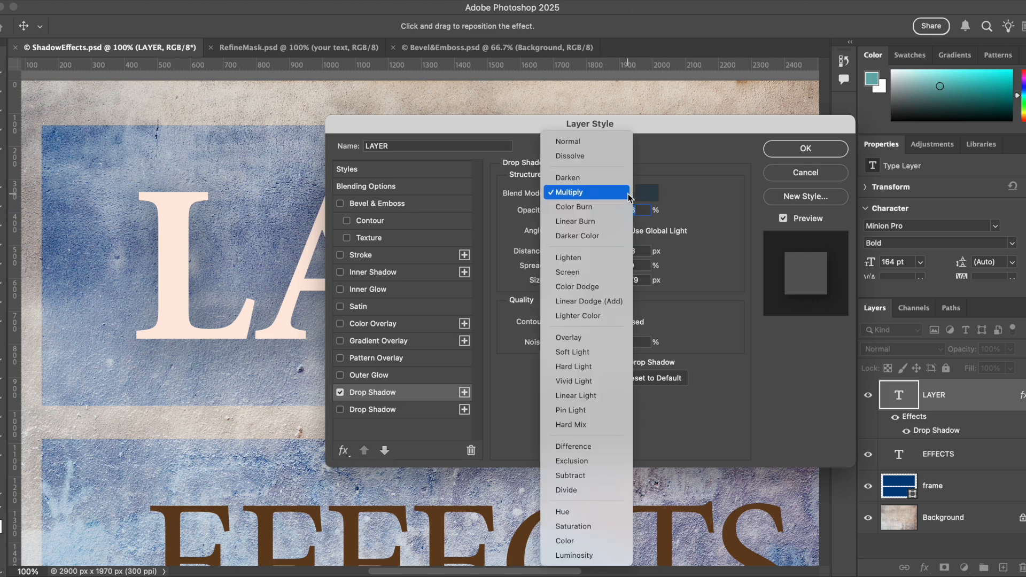
click(608, 194)
- Sample the shadow color from the beige wall background and darken it to about 46423d
click(647, 193)
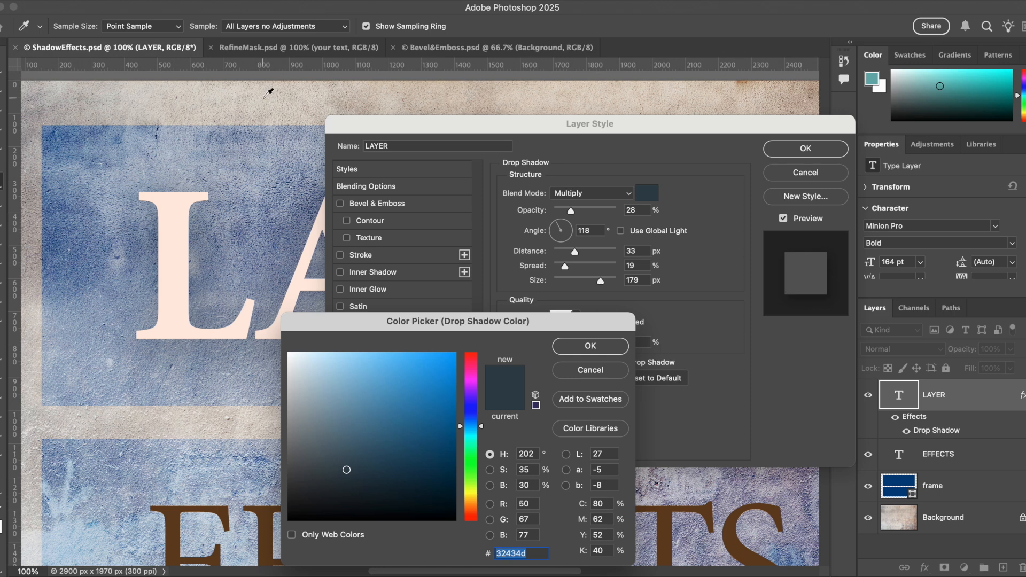
click(256, 92)
drag(255, 91, 230, 108)
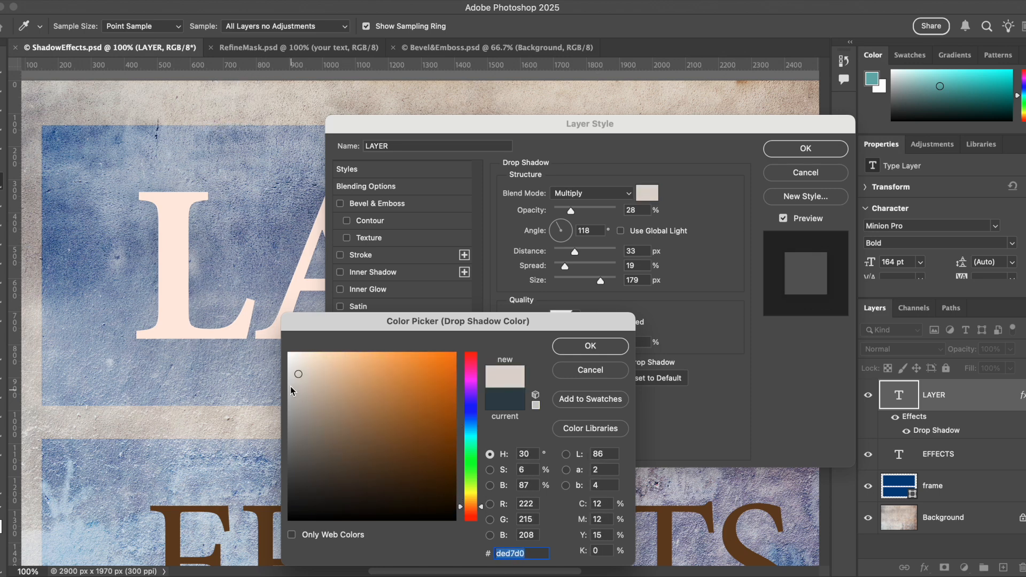
drag(301, 378, 303, 466)
mouse_move(304, 466)
mouse_down()
mouse_move(297, 428)
mouse_move(308, 476)
mouse_up()
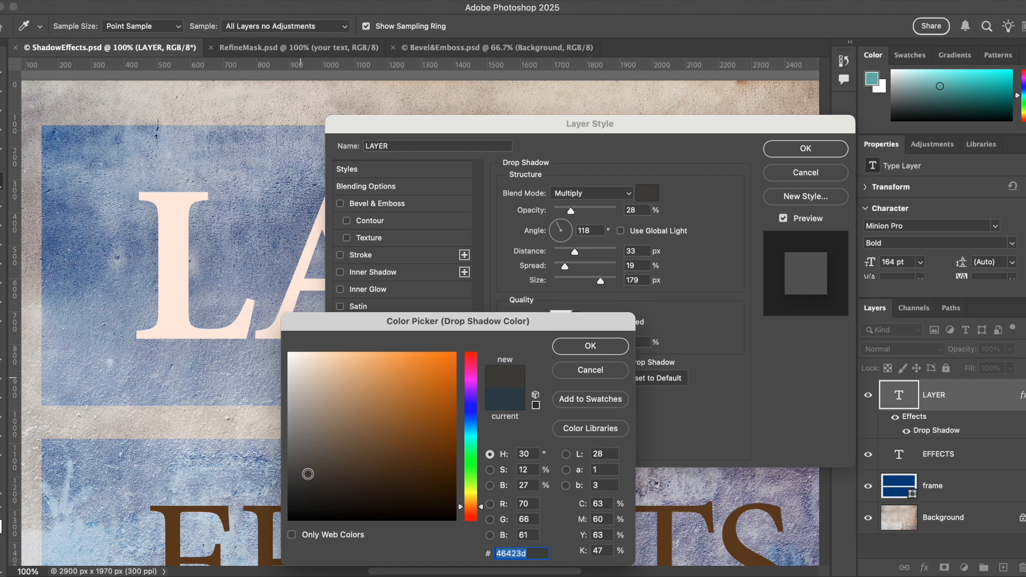
click(571, 354)
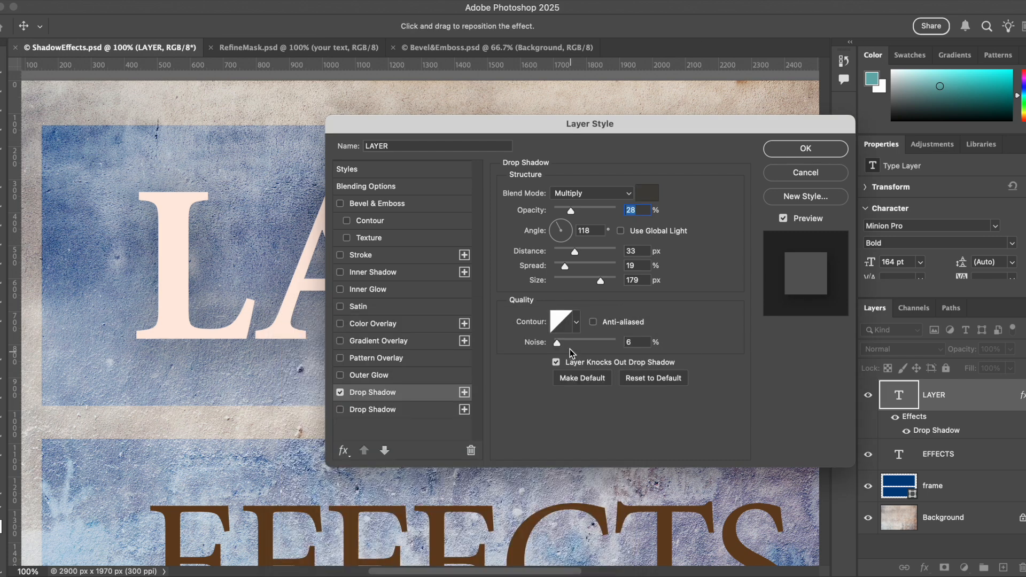
- Raise the drop shadow's opacity to 100% and set its angle to 120° with Use Global Light enabled
drag(571, 212, 620, 212)
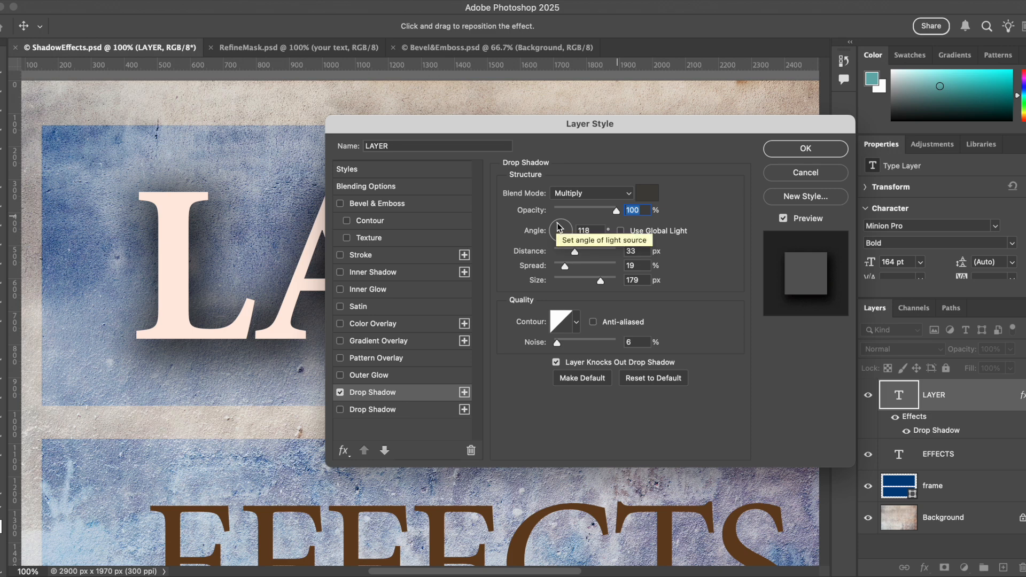
drag(558, 227, 567, 228)
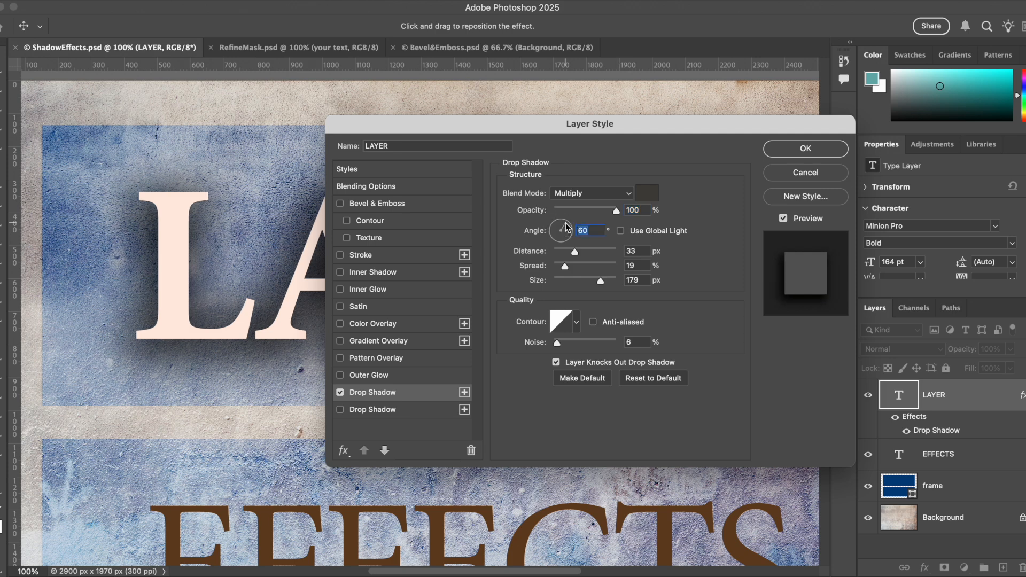
click(563, 223)
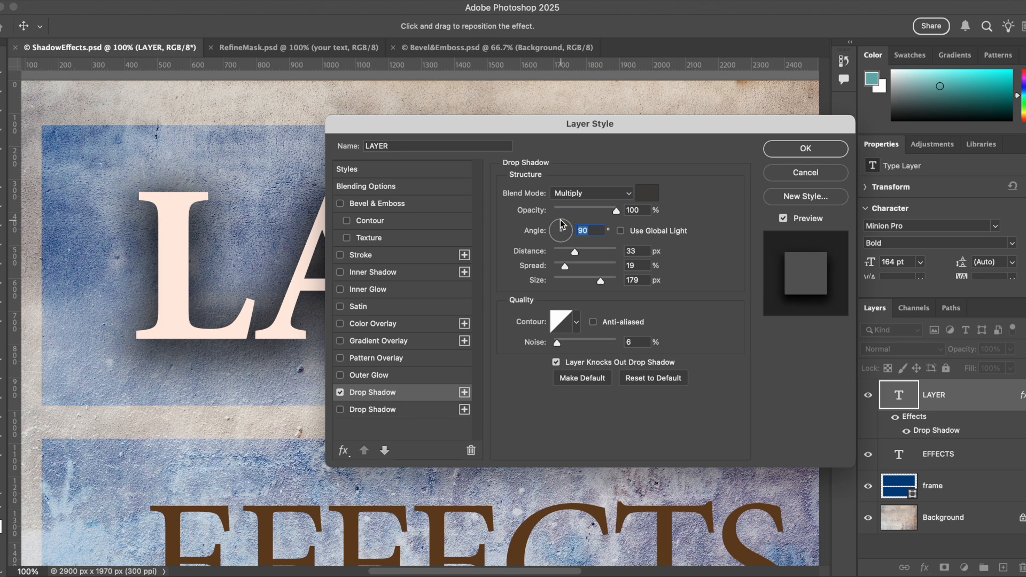
drag(563, 224, 556, 220)
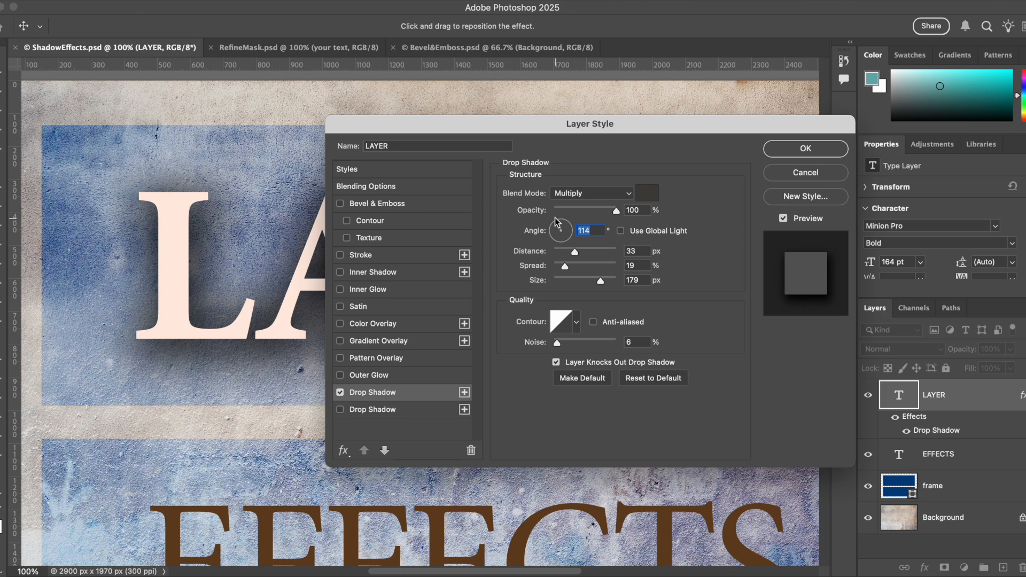
click(621, 231)
drag(564, 234, 557, 227)
text(120)
- Tighten the drop shadow to a distance of 28 px, a spread of 7% and a size of 15 px
drag(574, 252, 603, 262)
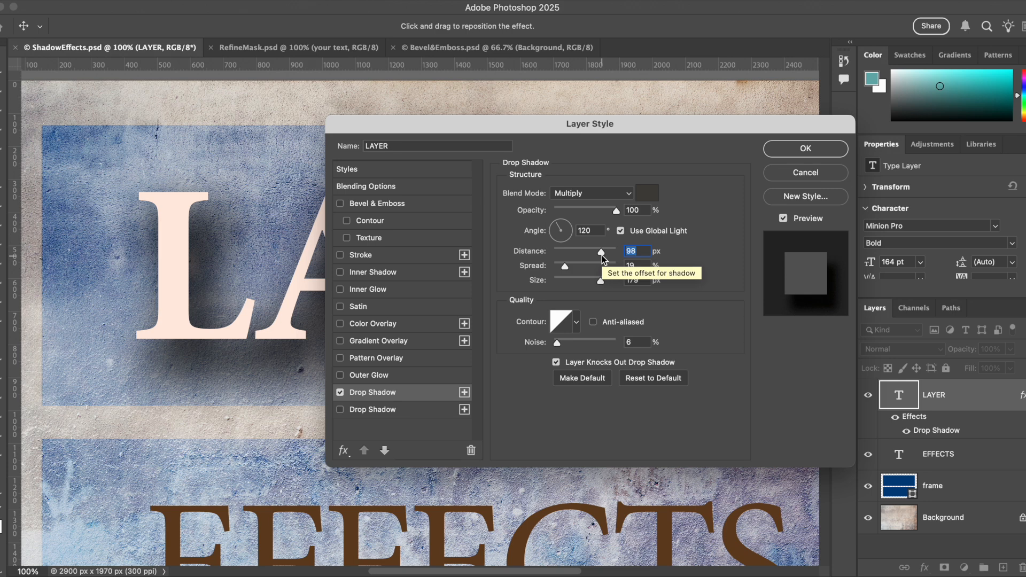
drag(603, 252, 561, 282)
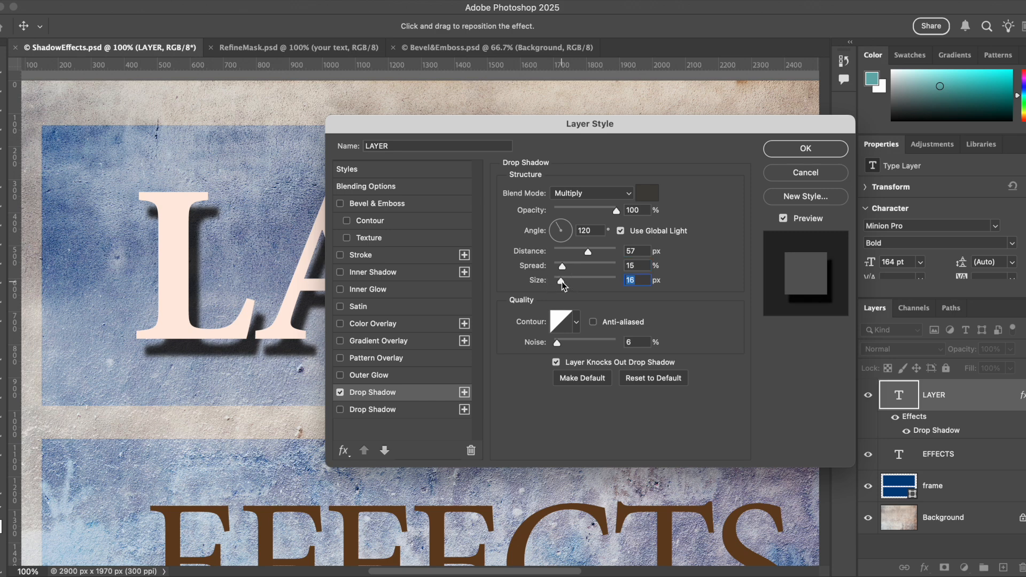
click(625, 281)
mouse_move(562, 267)
mouse_down()
mouse_move(583, 251)
mouse_move(571, 251)
mouse_up()
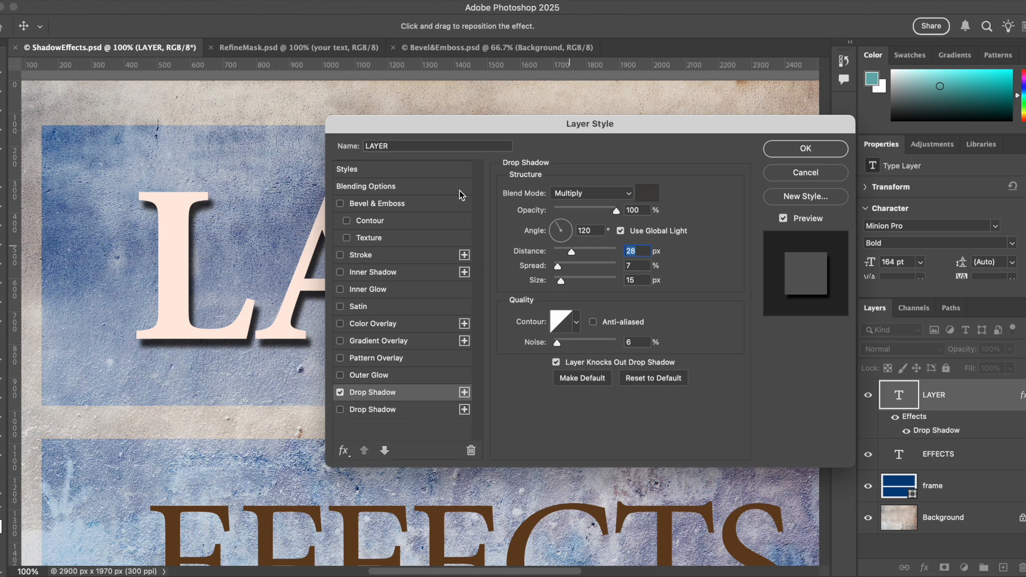
- Set the drop shadow's opacity to 60%
drag(616, 211, 593, 212)
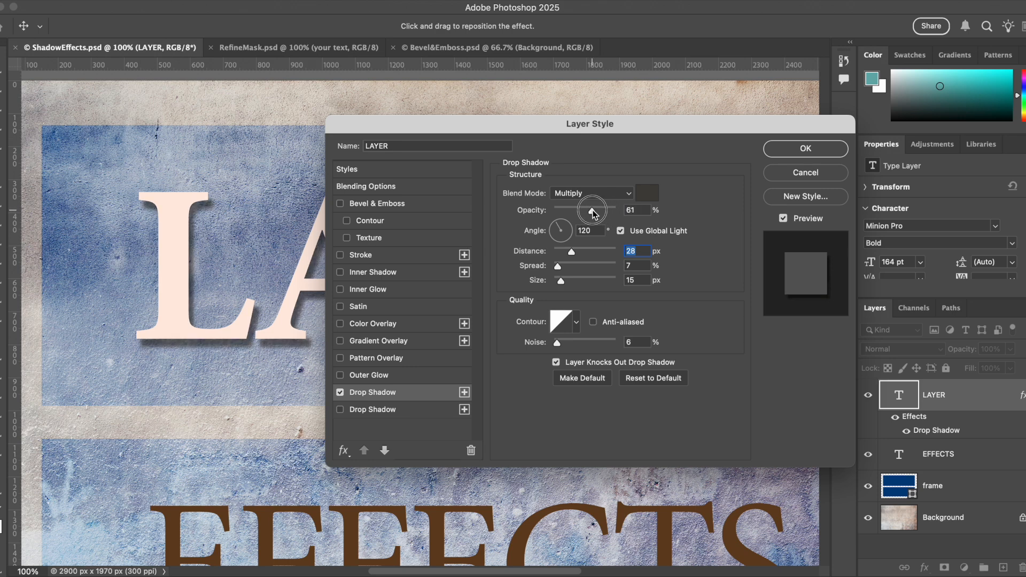
drag(644, 210, 623, 210)
text(60)
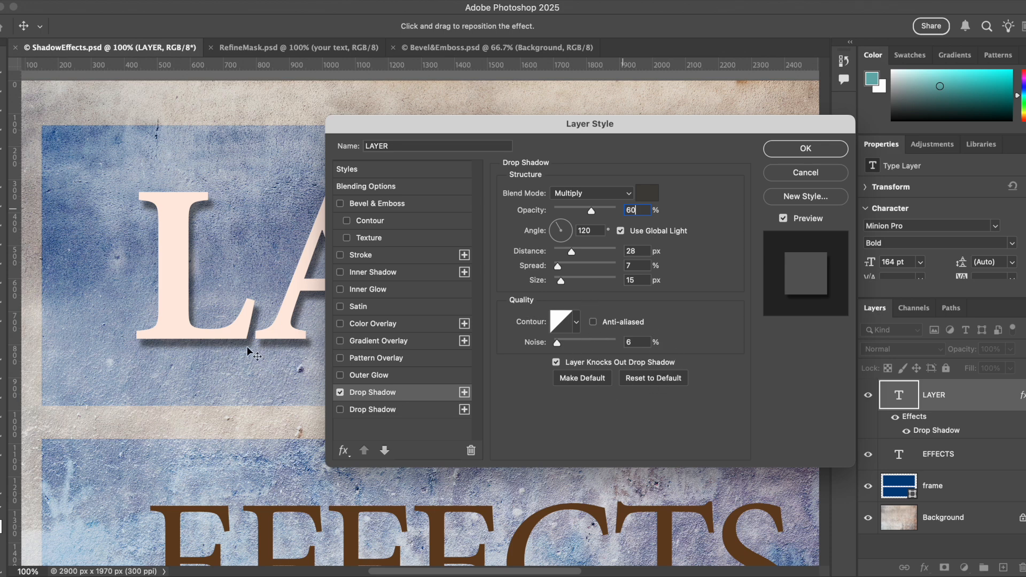
- Add a second Drop Shadow to the LAYER text and select the upper of the two shadows, with the L's base in view at 300%
click(465, 393)
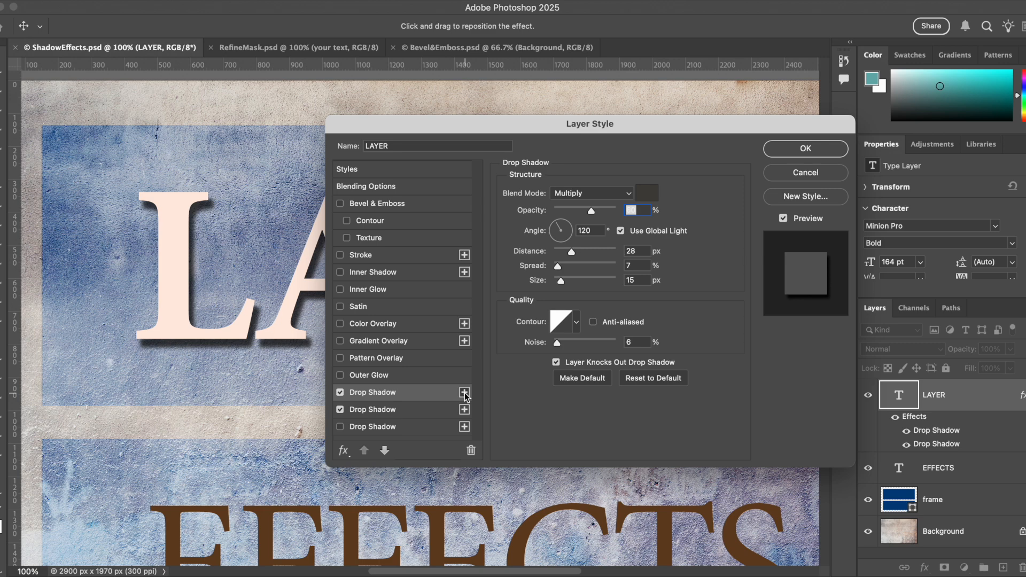
click(401, 412)
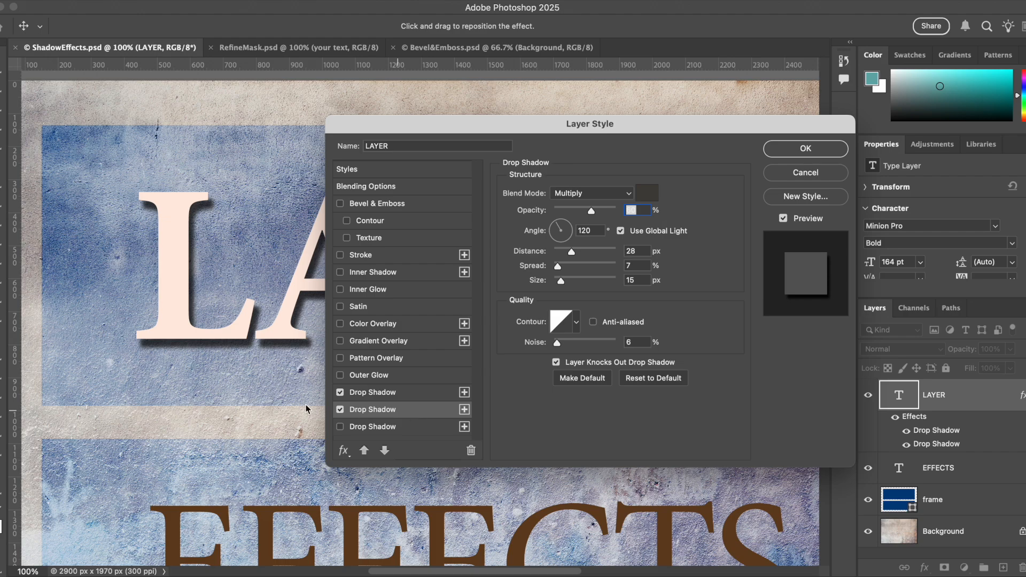
key(super+plus)
key(super+plus)
drag(298, 345, 409, 329)
drag(123, 300, 326, 289)
drag(180, 300, 177, 275)
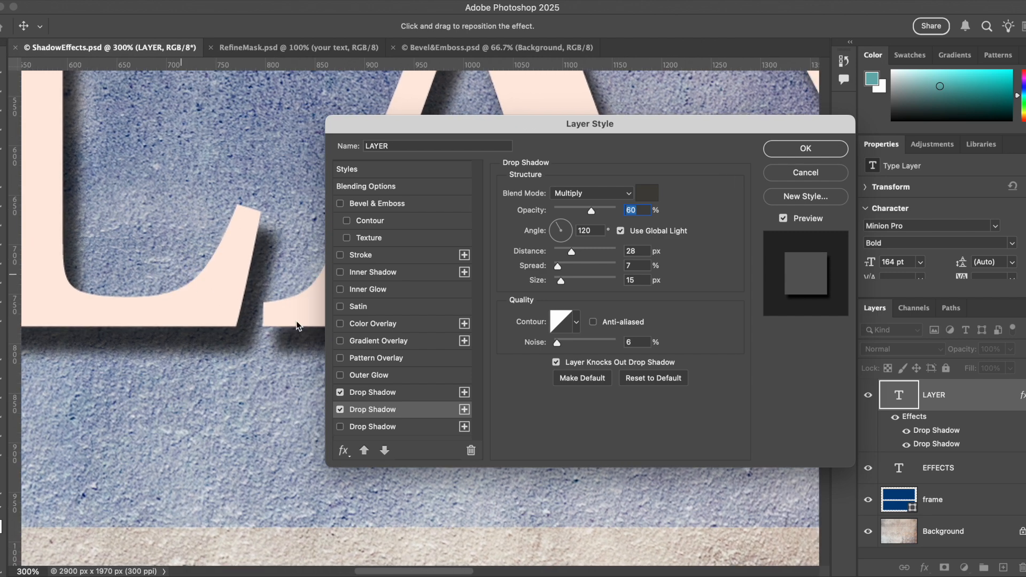
click(420, 395)
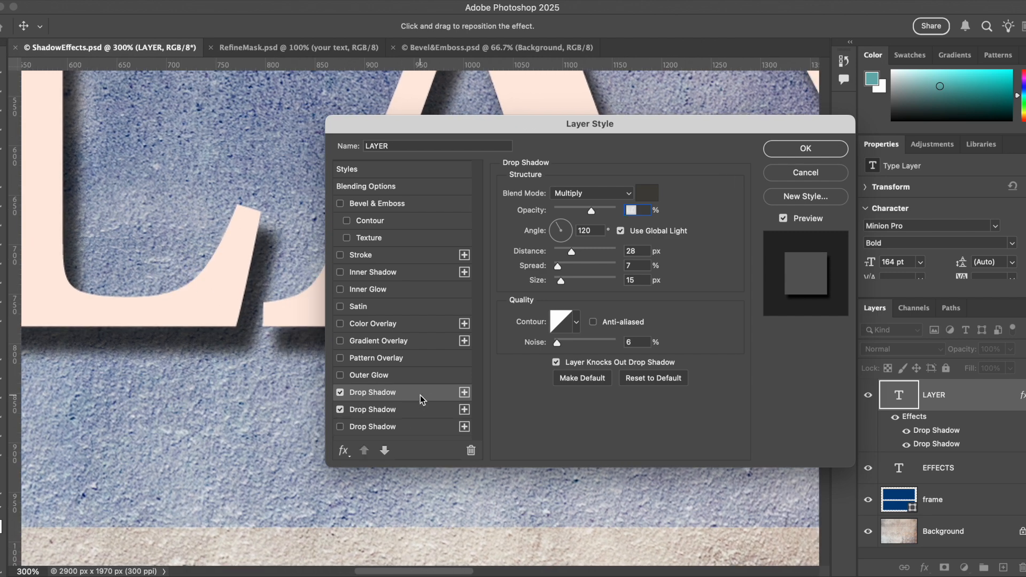
- Set the lower drop shadow's distance on the LAYER text to 7 px, raise its opacity and apply the layer style
click(640, 211)
click(435, 409)
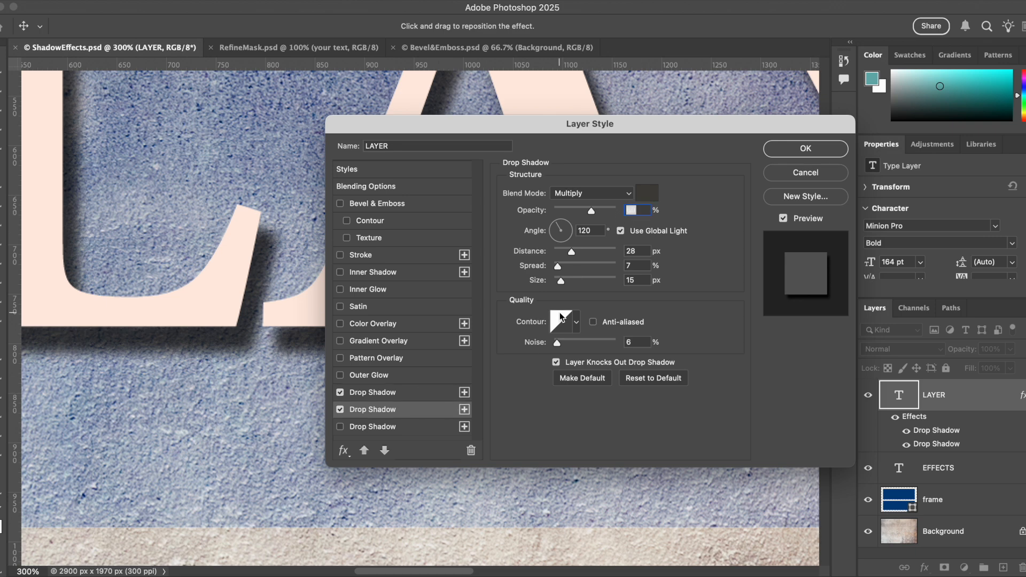
drag(570, 251, 558, 250)
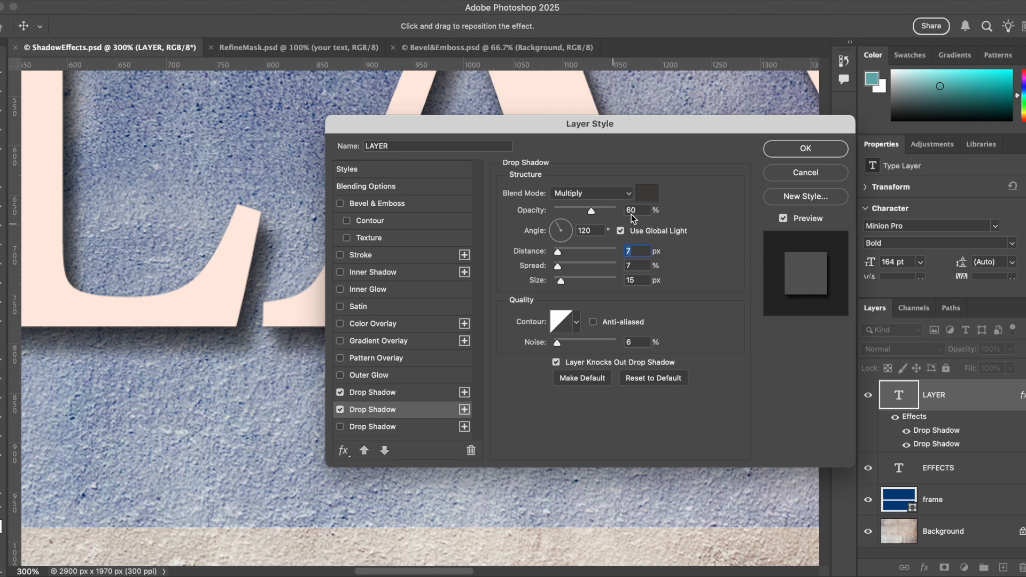
drag(592, 210, 605, 213)
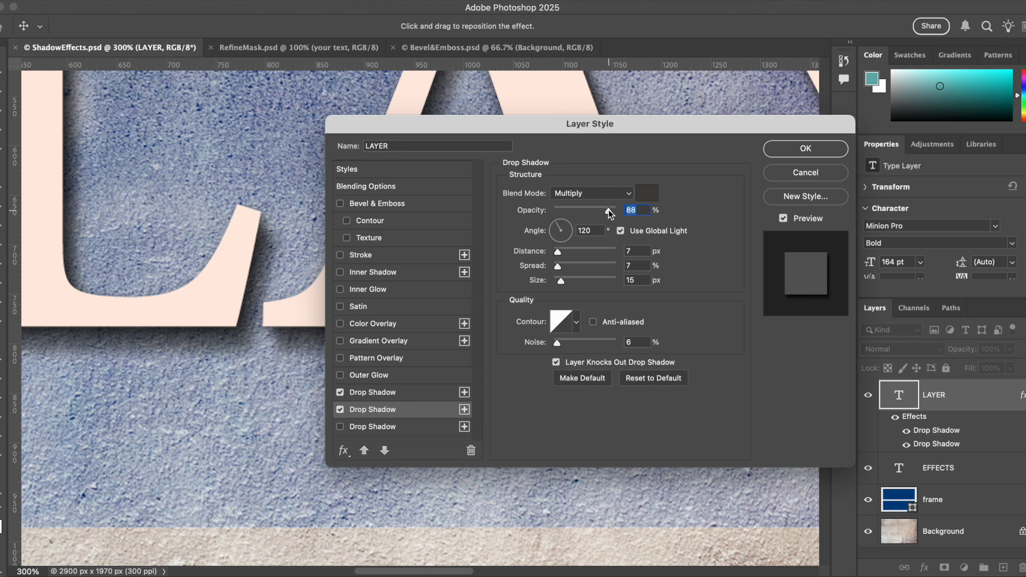
drag(610, 213, 618, 214)
click(785, 152)
- Compare the LAYER text with and without its effects, toggling all effects together and the upper drop shadow on its own
key(super+0)
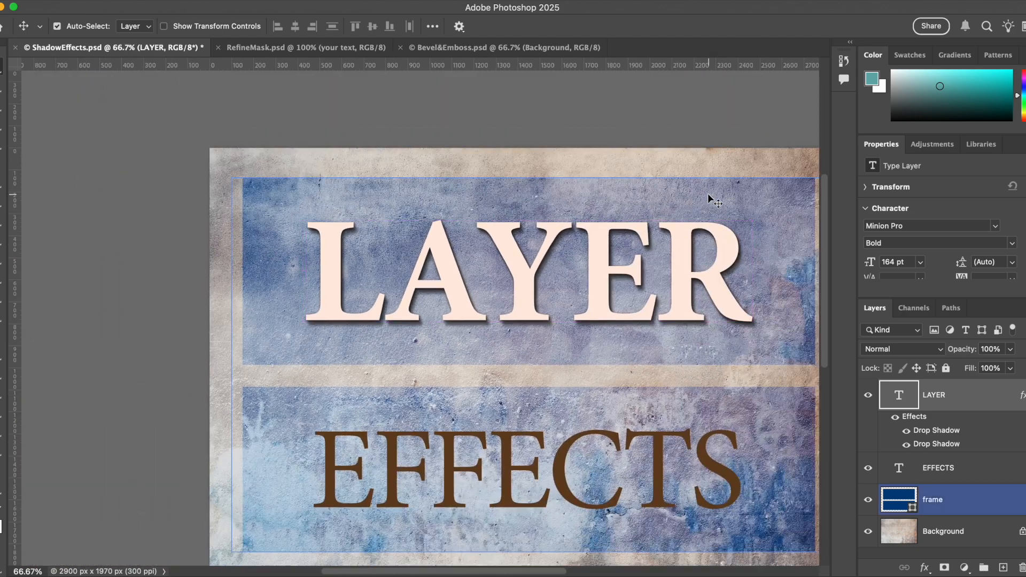
drag(757, 123, 656, 96)
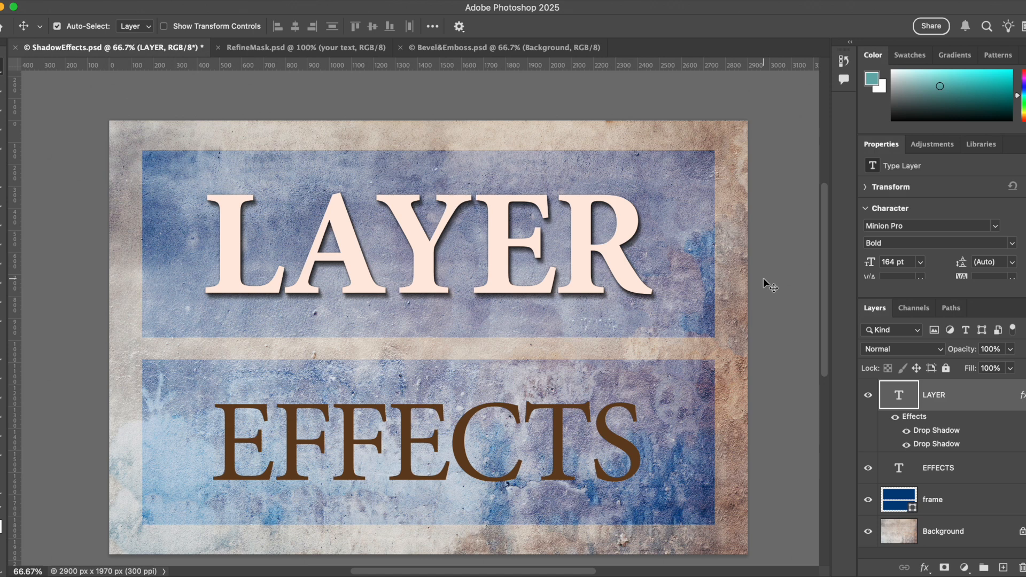
drag(463, 321, 431, 304)
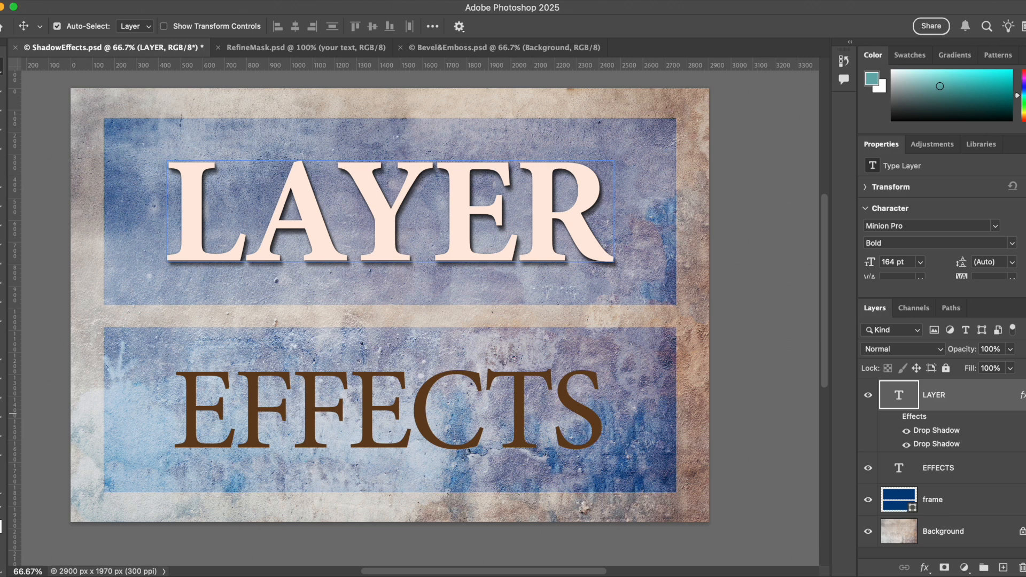
click(896, 417)
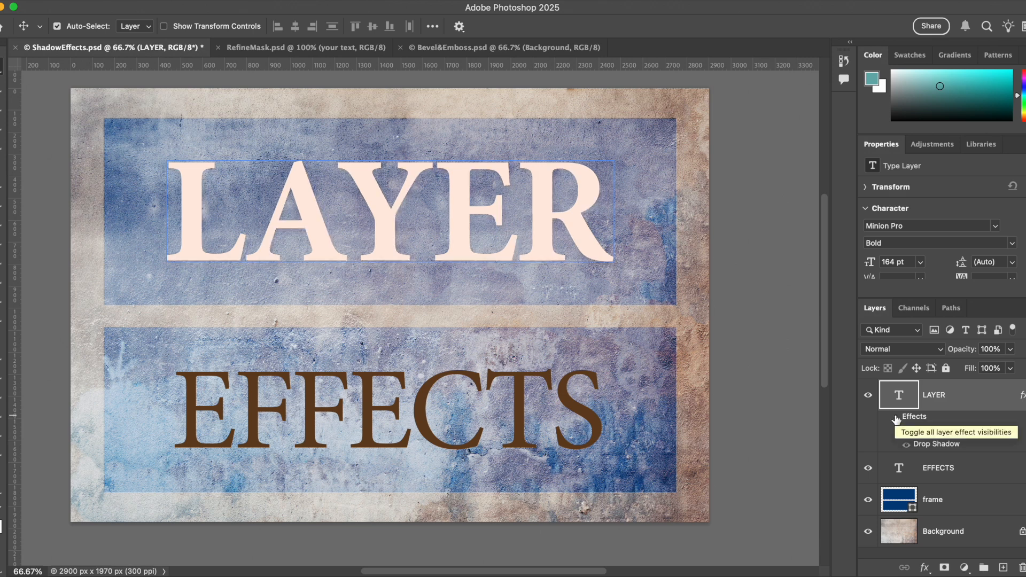
click(896, 418)
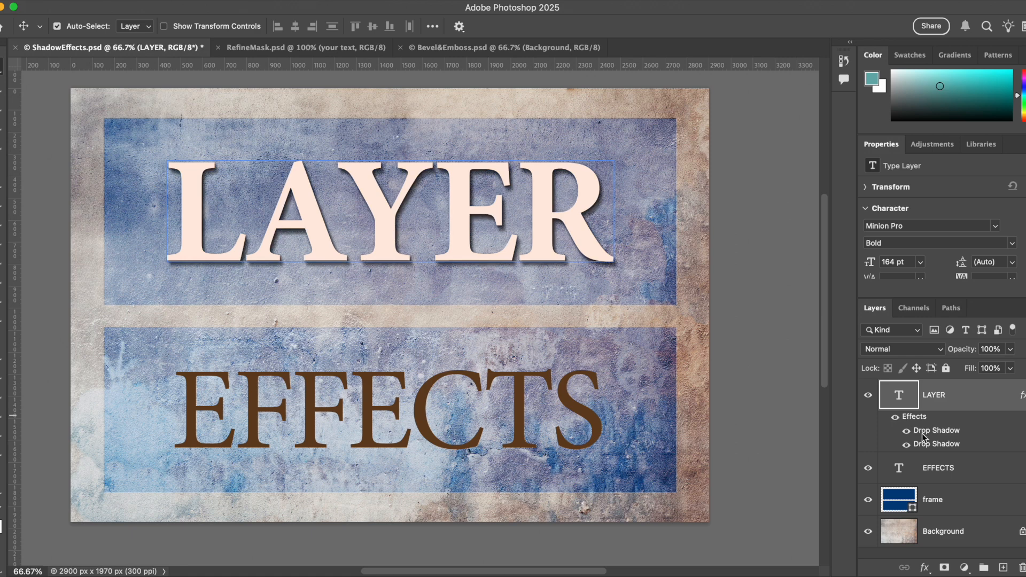
click(908, 431)
click(907, 431)
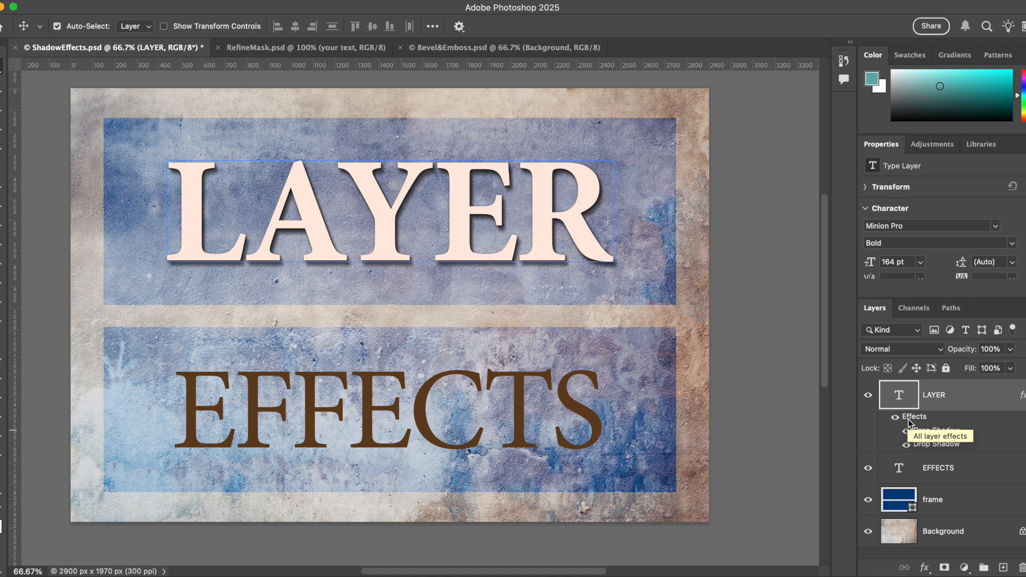
- Reopen the LAYER text's layer style to review the upper drop shadow's settings, and close it
double_click(916, 417)
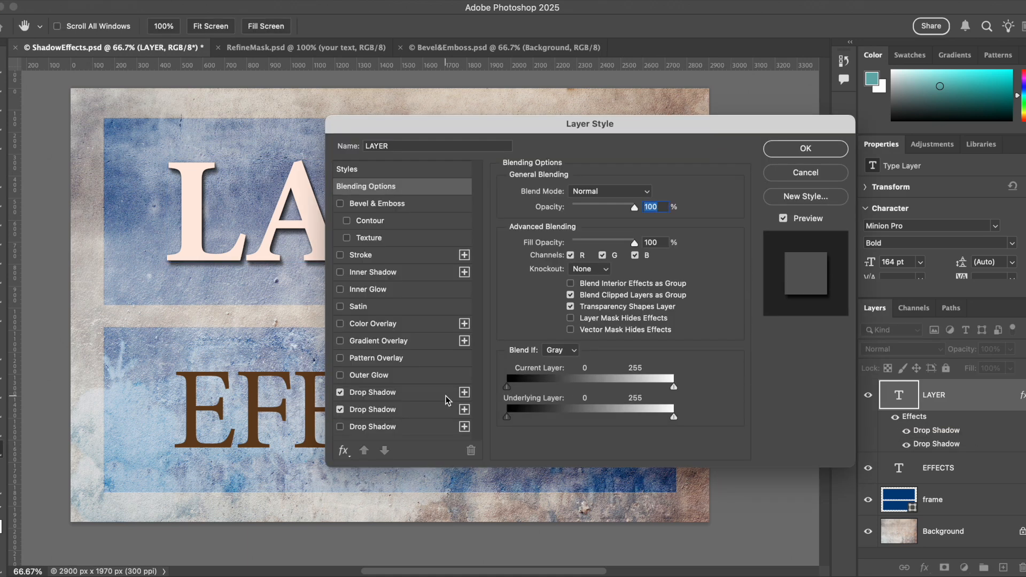
click(377, 394)
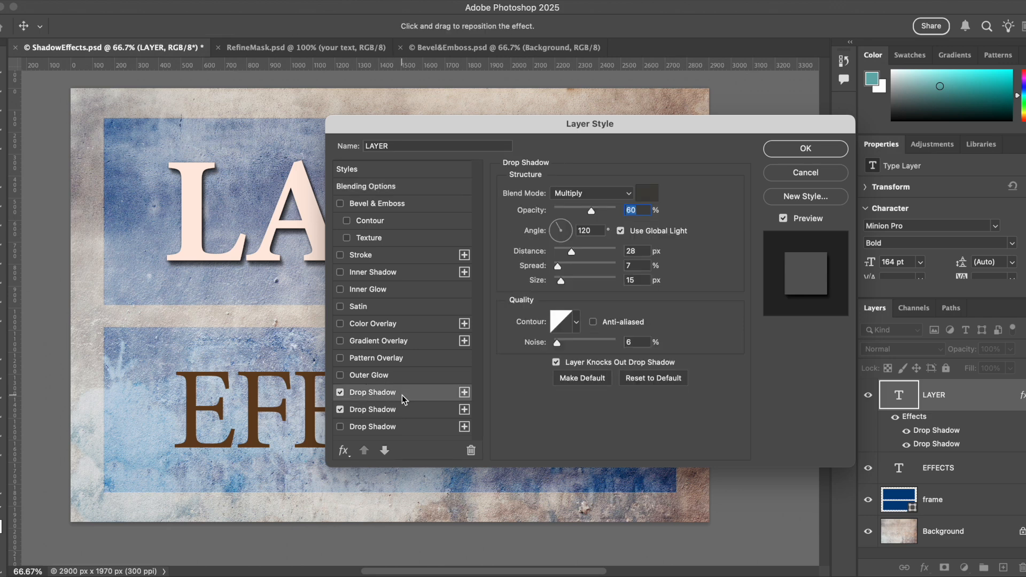
click(787, 151)
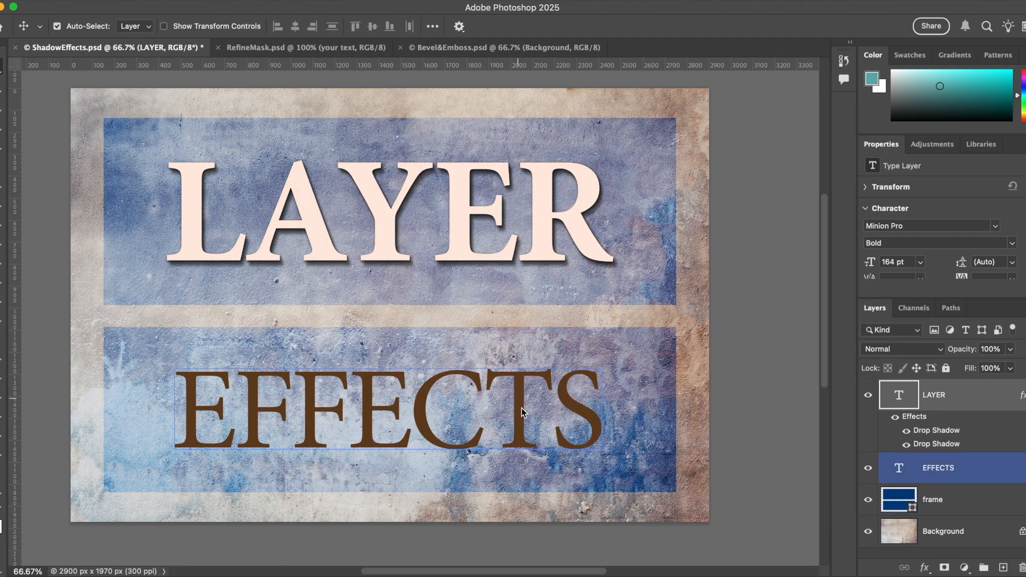
- Select the EFFECTS text layer and add an Inner Glow through its layer style, with the second F in view at 300%
key(super+1)
drag(554, 332, 558, 237)
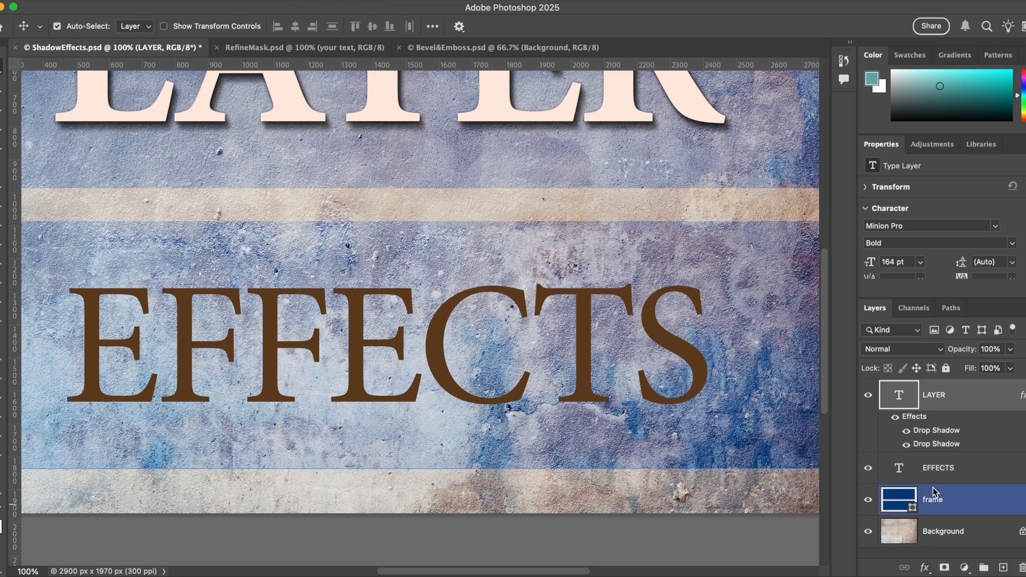
click(917, 475)
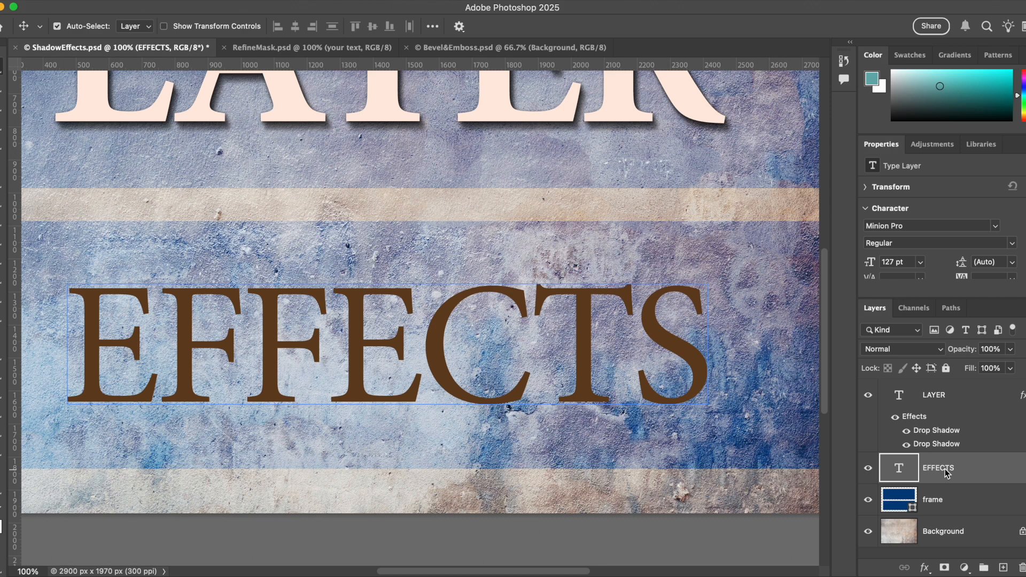
click(925, 569)
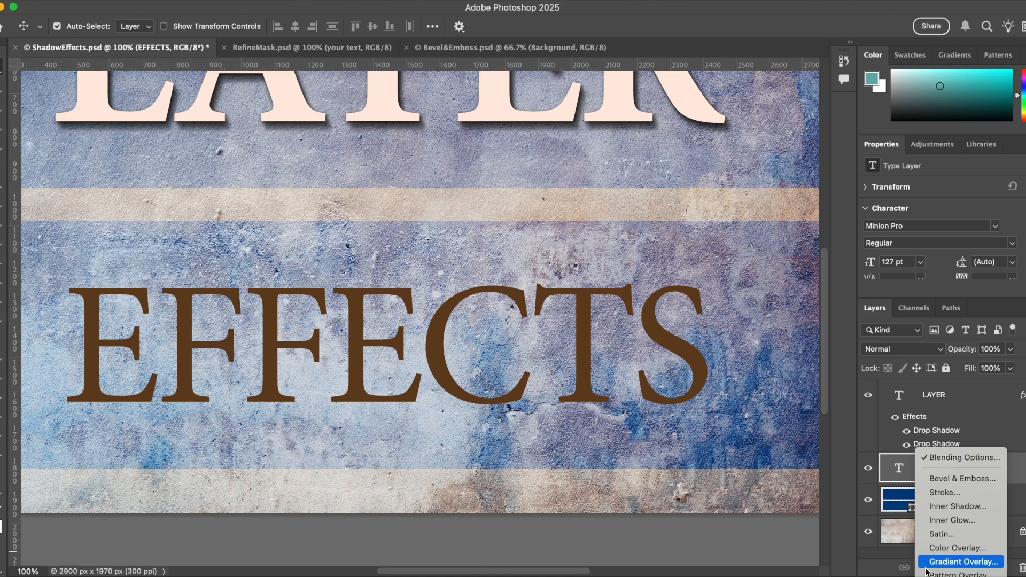
click(934, 458)
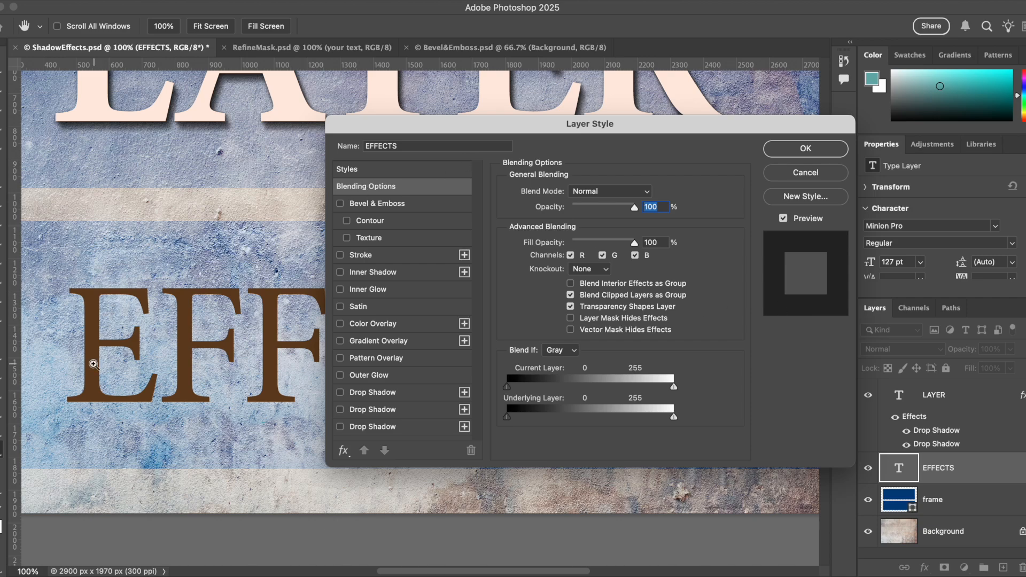
key(super+equal)
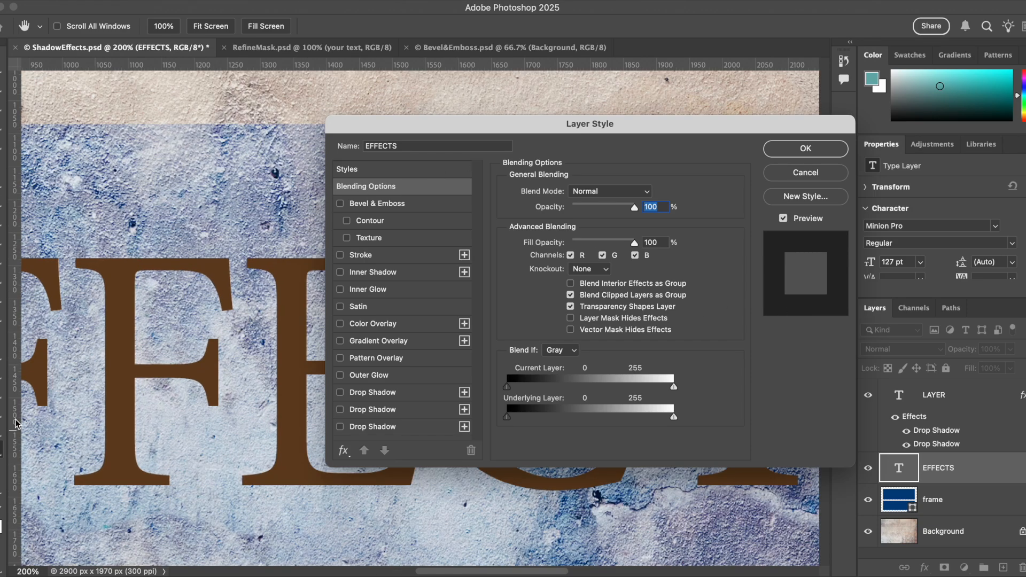
key(super+equal)
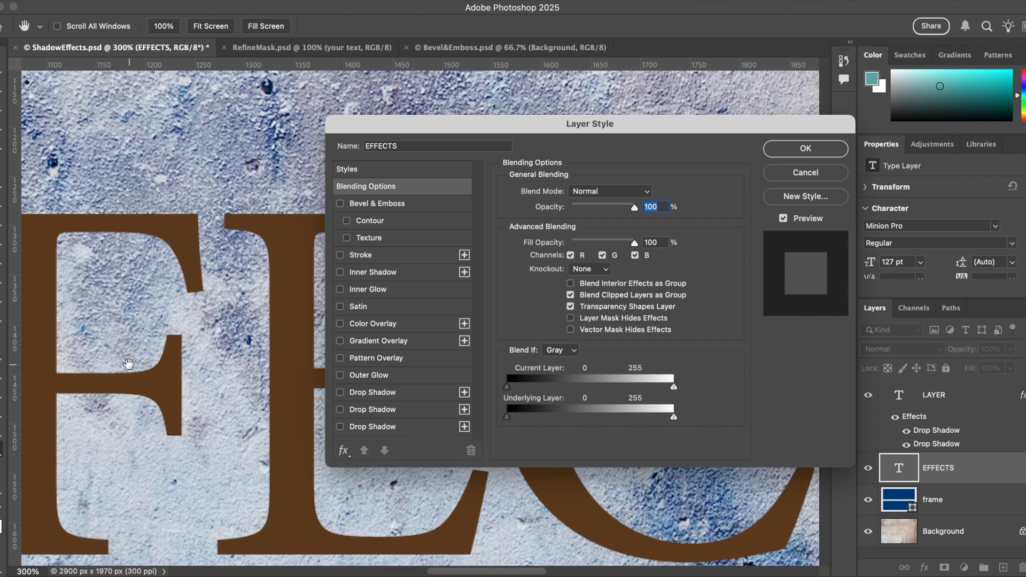
drag(142, 339, 279, 290)
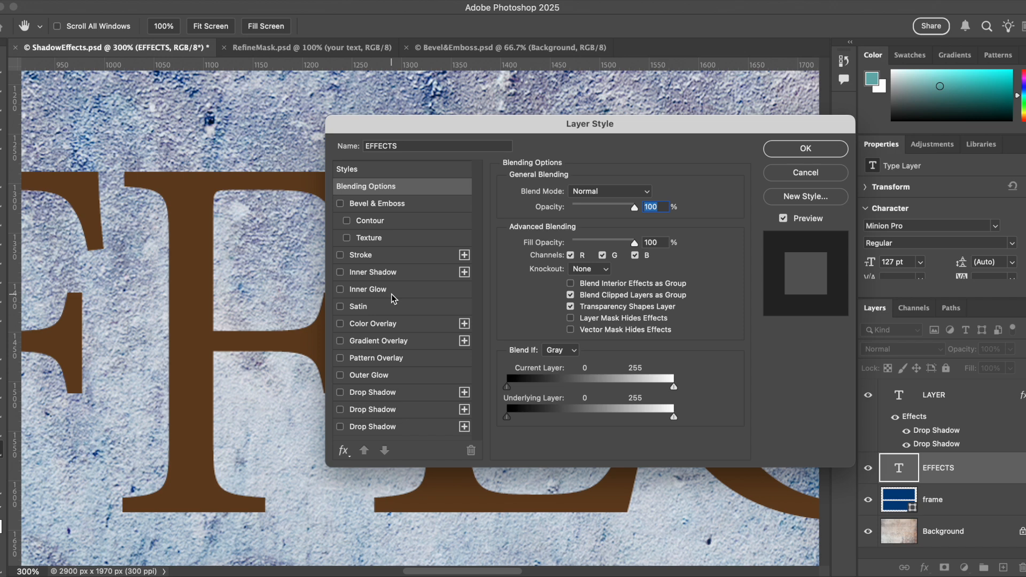
click(376, 292)
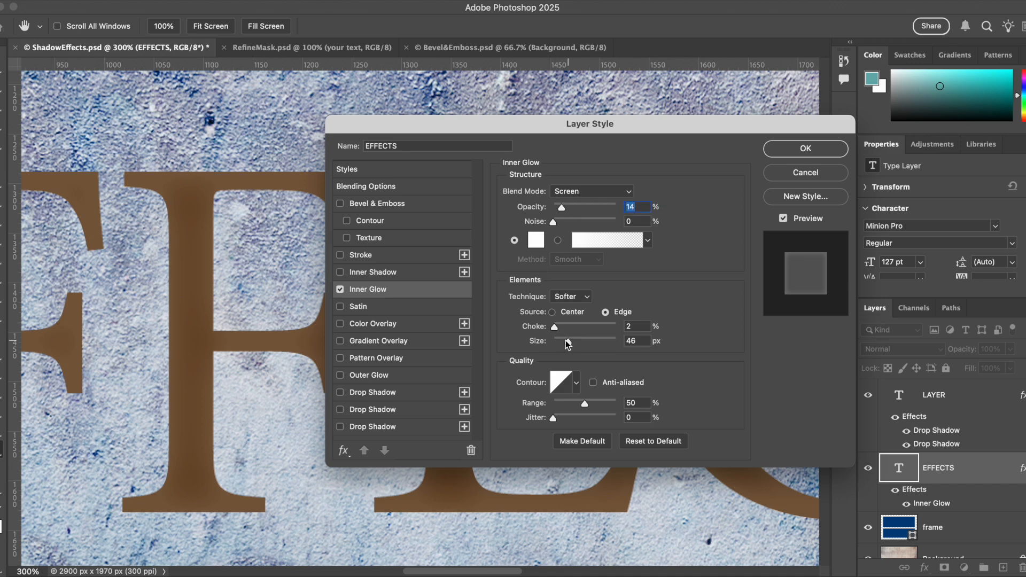
- Try a harder inner glow edge on the EFFECTS text with an 8 px size and choke values of 100% and 50%
mouse_move(566, 341)
mouse_down()
mouse_move(555, 343)
mouse_move(561, 338)
mouse_up()
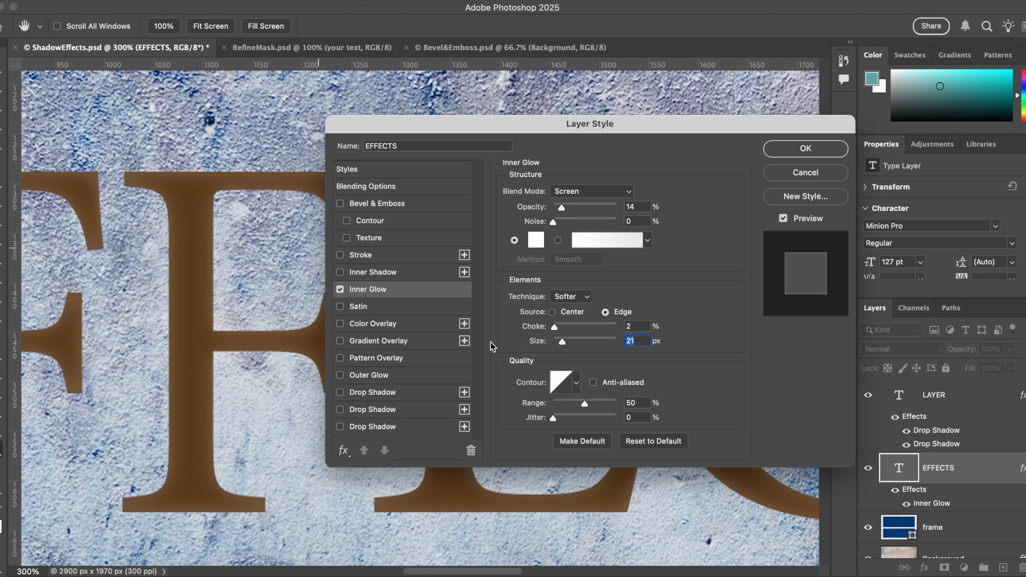
mouse_move(556, 329)
mouse_down()
mouse_move(568, 344)
mouse_move(562, 332)
mouse_up()
mouse_move(558, 326)
mouse_down()
mouse_move(623, 338)
mouse_move(560, 344)
mouse_up()
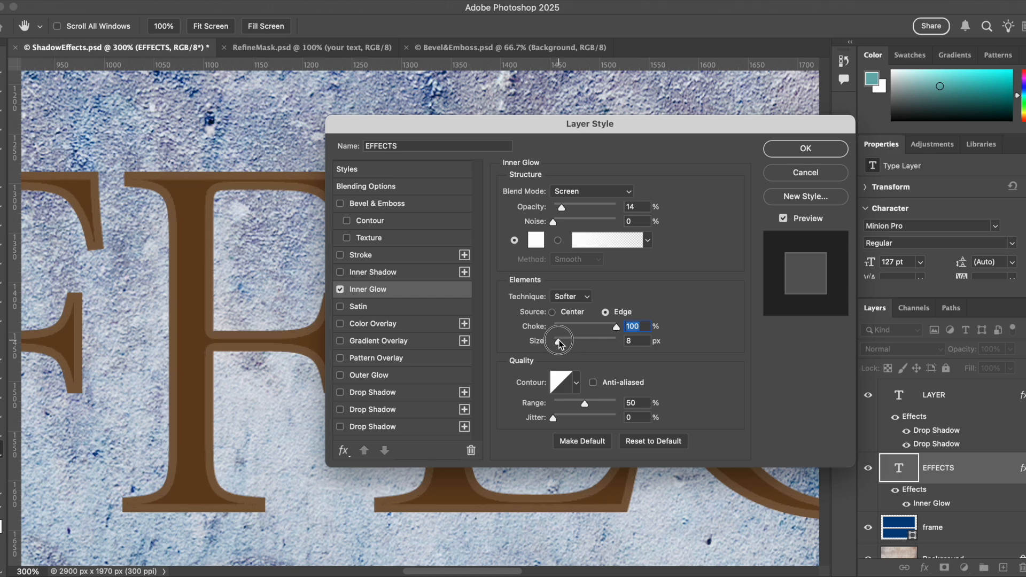
click(559, 342)
drag(616, 327, 585, 328)
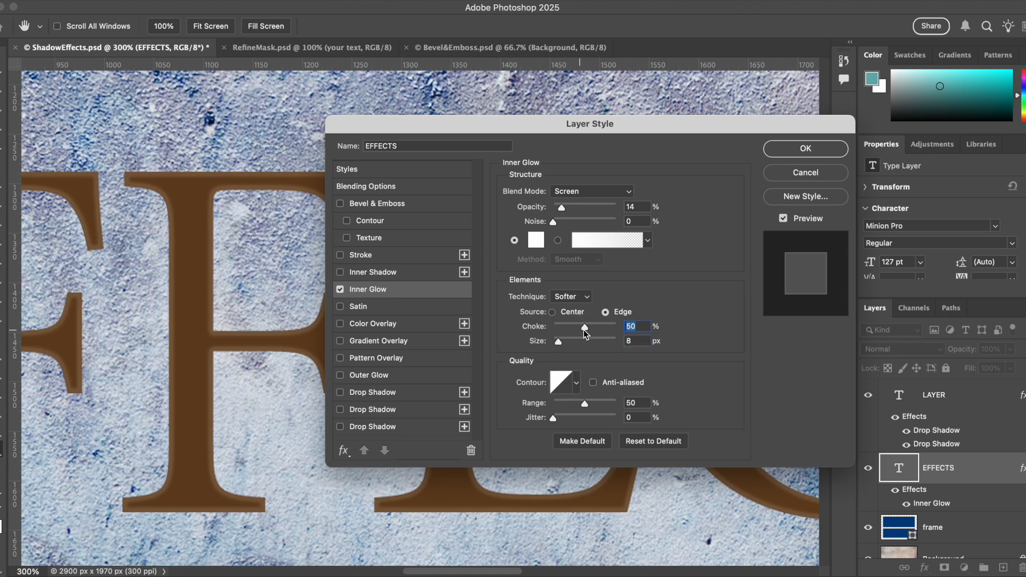
- Set the inner glow's size to 20 px and its choke to 36%
mouse_move(583, 329)
mouse_down()
mouse_move(596, 330)
mouse_move(562, 344)
mouse_move(595, 328)
mouse_move(576, 323)
mouse_up()
text(20)
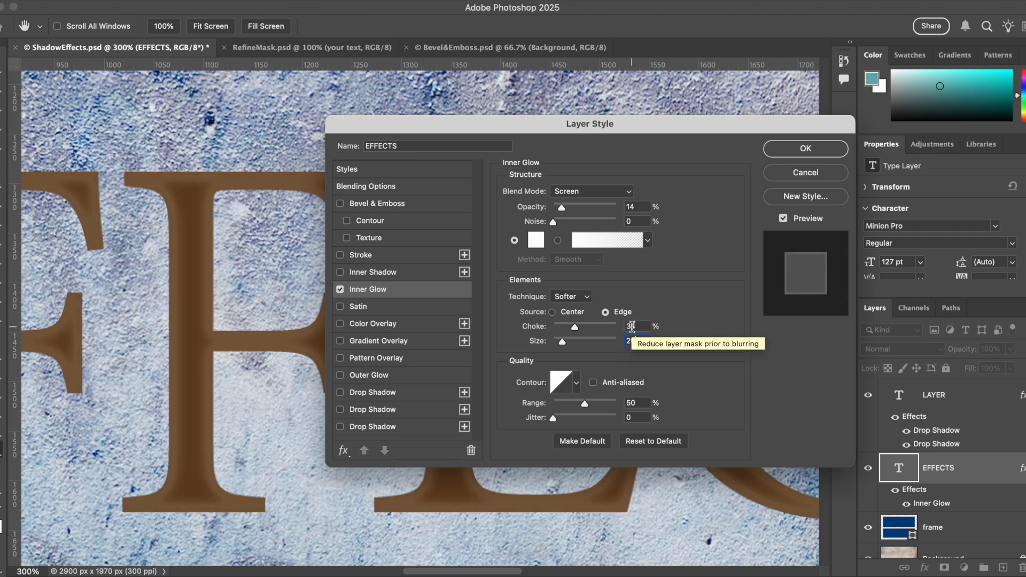
click(575, 328)
drag(577, 328, 582, 330)
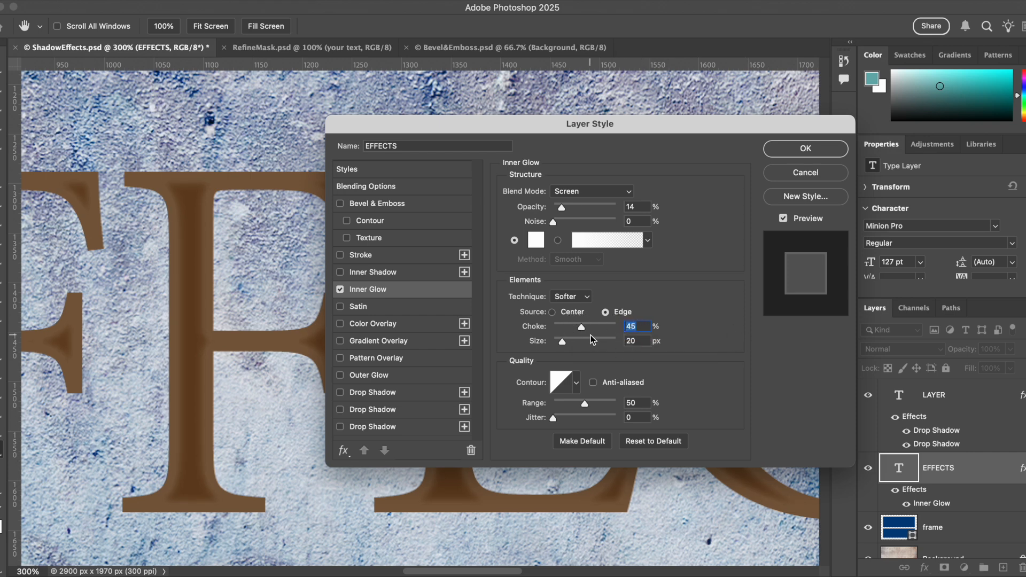
drag(582, 327, 578, 329)
- Sample the inner glow colour from the stone border below the blue frame and darken it to the brown 4b413a
click(537, 242)
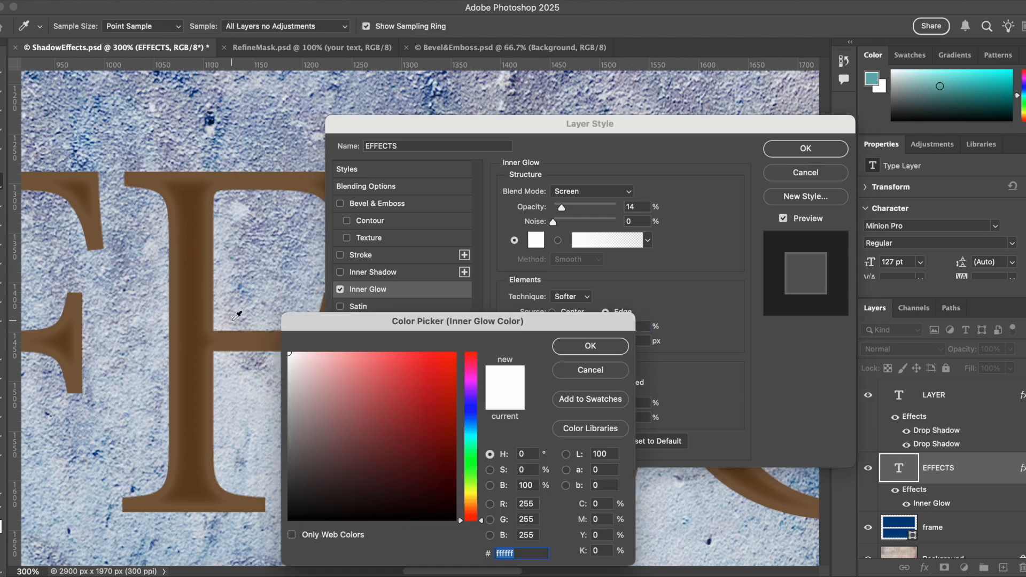
scroll(241, 367, down, 10)
scroll(218, 325, down, 5)
click(212, 404)
drag(211, 404, 249, 375)
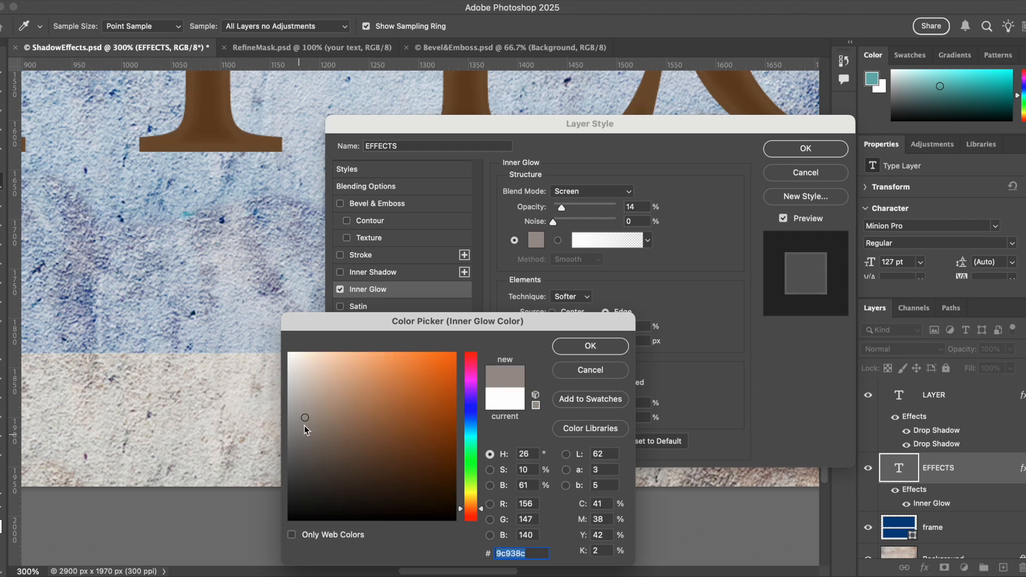
mouse_move(306, 418)
mouse_down()
mouse_move(315, 472)
mouse_move(326, 471)
mouse_up()
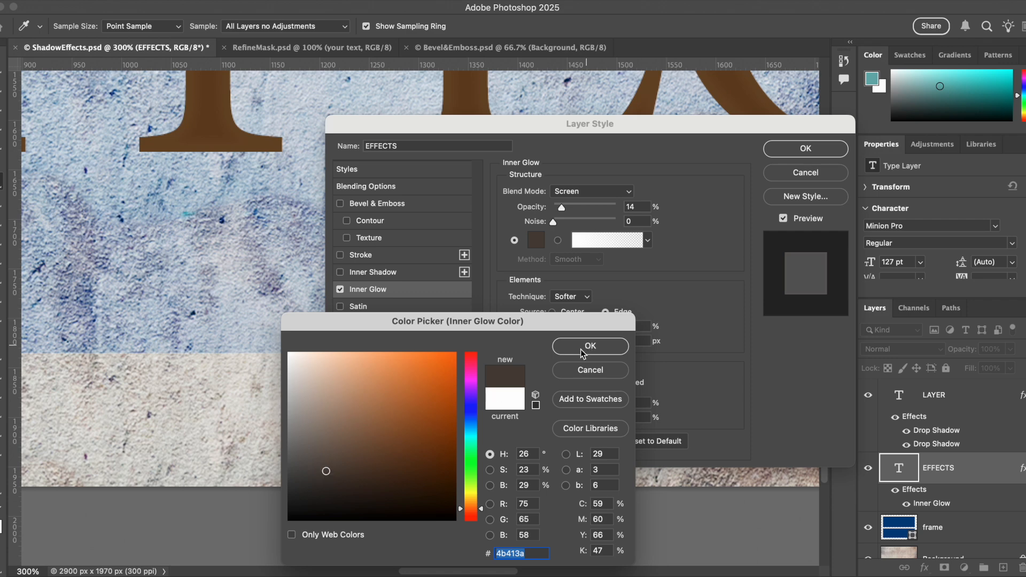
click(615, 347)
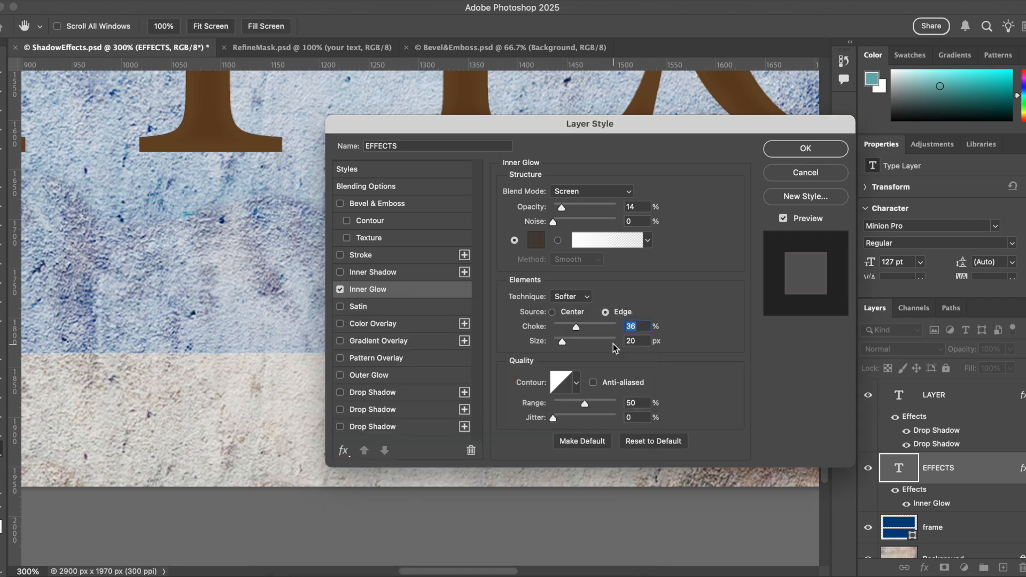
- Change the inner glow's blend mode to Multiply and raise its opacity to 35%
scroll(203, 268, up, 10)
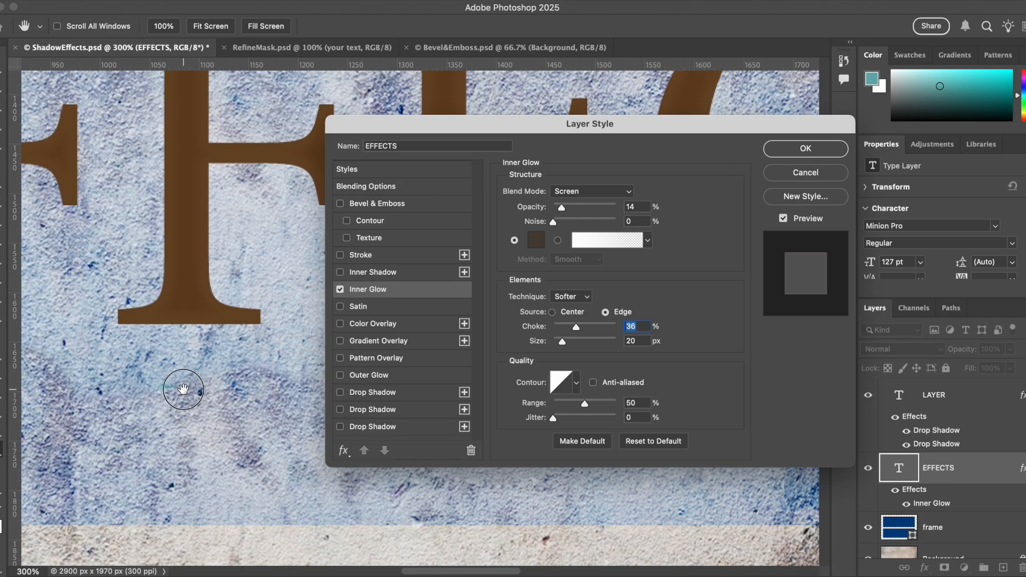
click(617, 193)
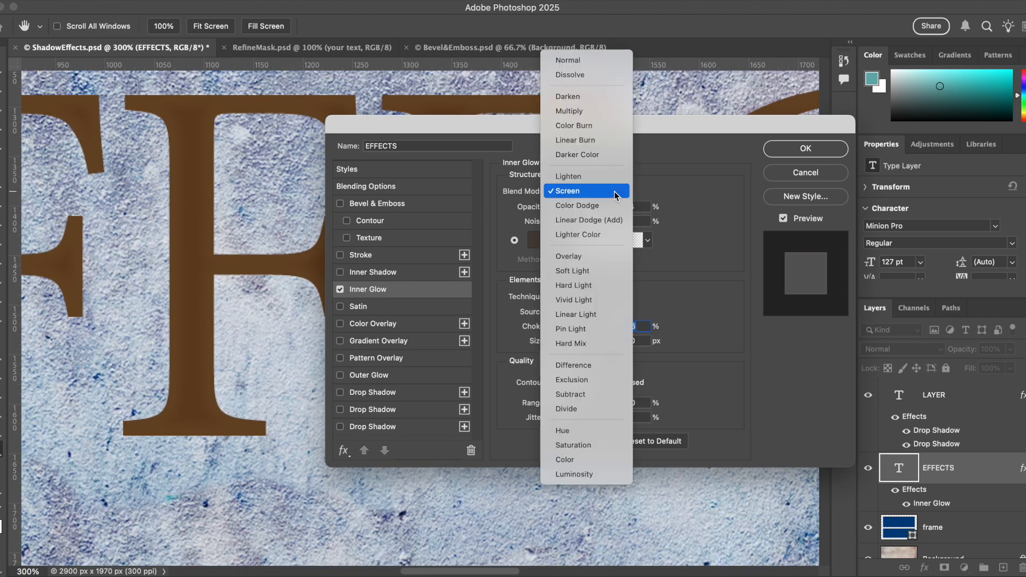
click(582, 112)
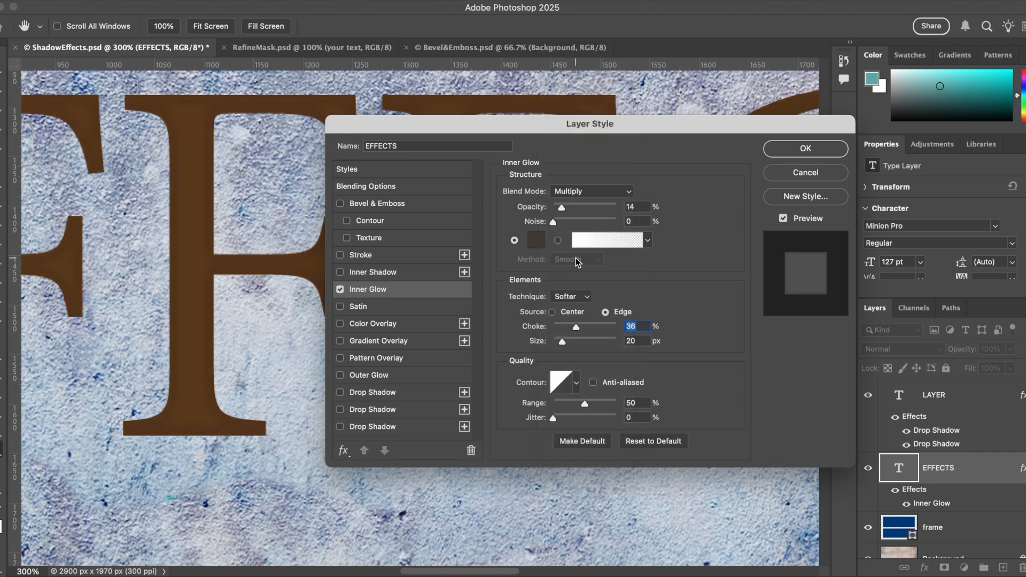
drag(562, 208, 580, 210)
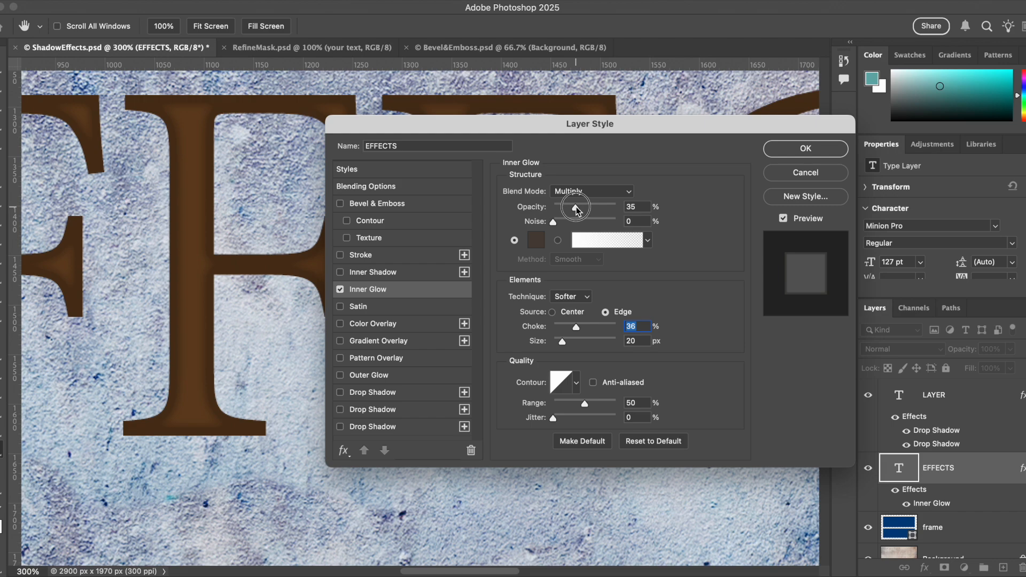
drag(578, 209, 578, 209)
- Lower the fill opacity of the EFFECTS text to 0% in its blending options, keeping the overall layer opacity at 100%
drag(248, 222, 287, 231)
drag(221, 239, 287, 250)
drag(88, 267, 156, 278)
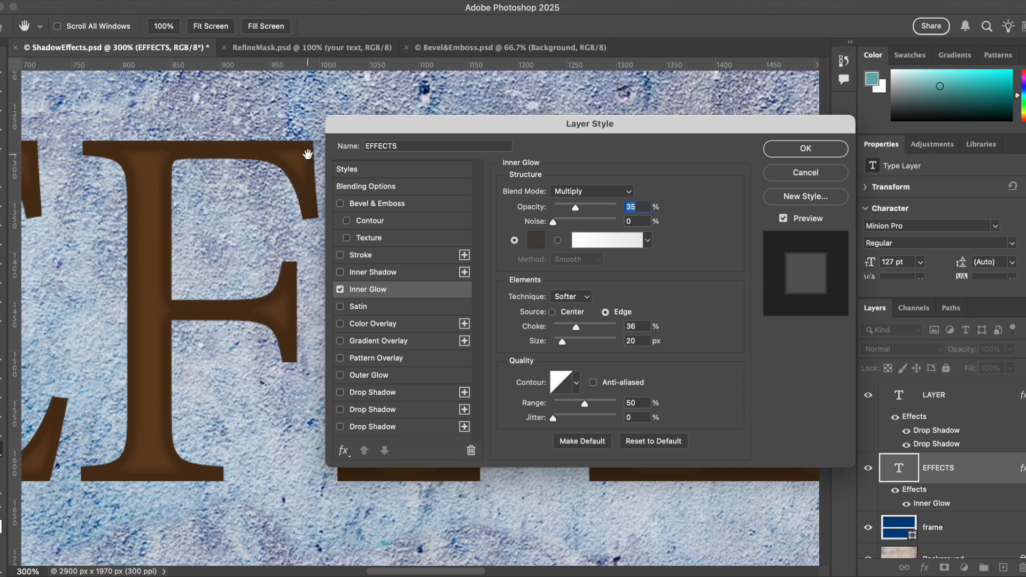
click(374, 187)
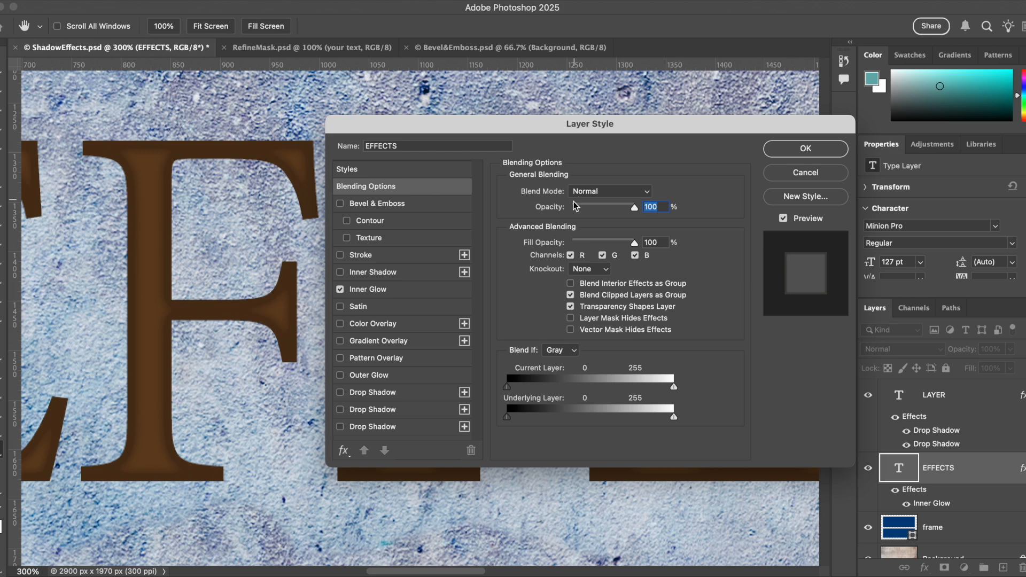
drag(636, 212, 670, 210)
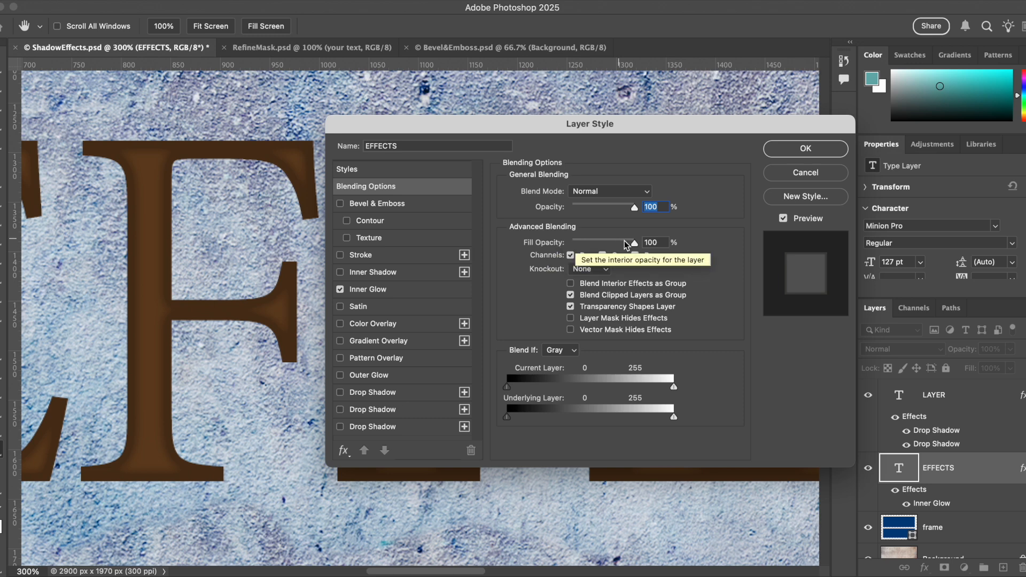
drag(636, 245, 572, 228)
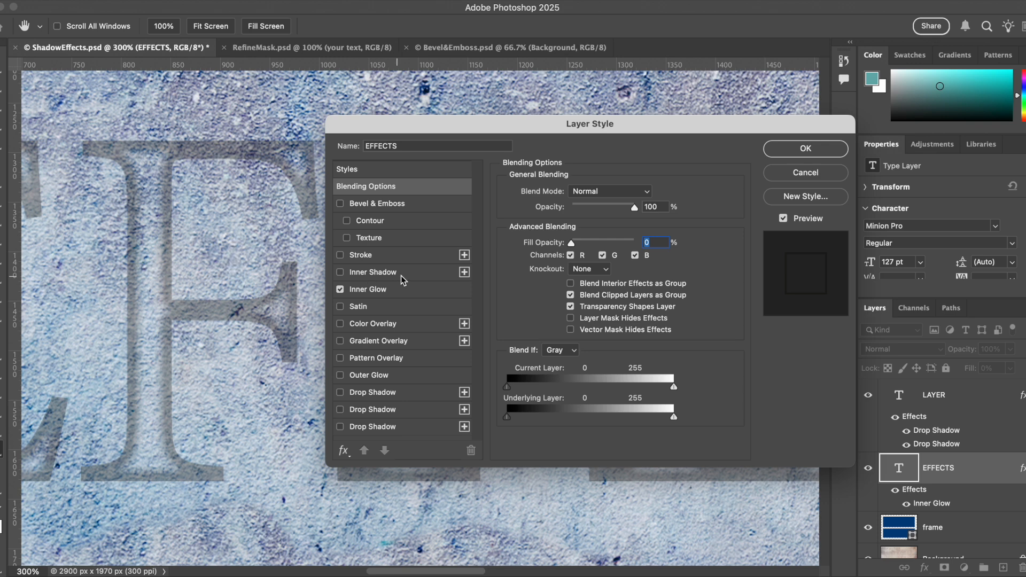
- Strengthen the inner glow on the EFFECTS text to 67% opacity and reduce its choke to 19%
click(393, 291)
drag(576, 210, 596, 212)
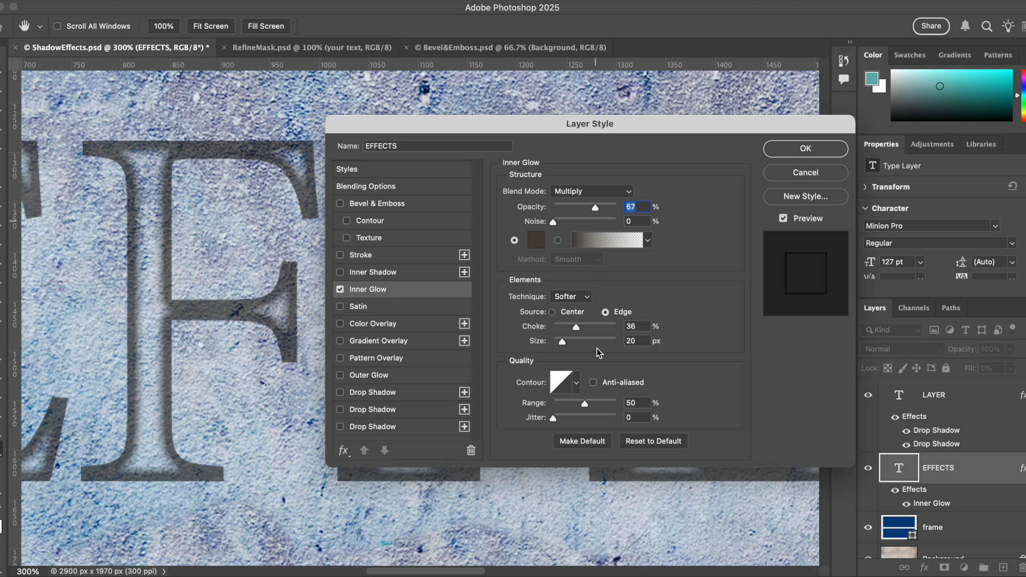
drag(576, 326, 565, 321)
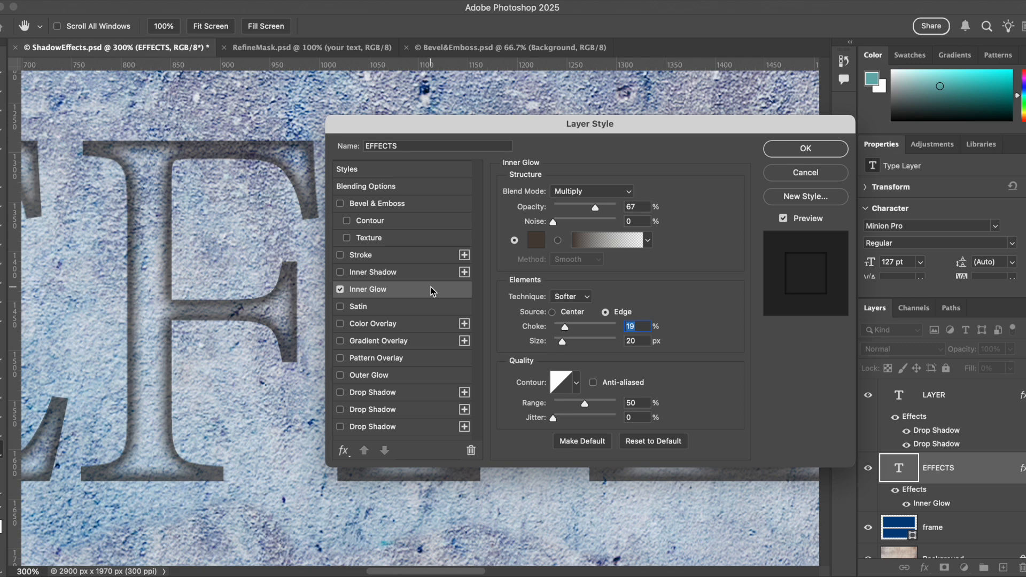
- Add a Multiply inner shadow to the EFFECTS text and raise its opacity to 91%
click(405, 271)
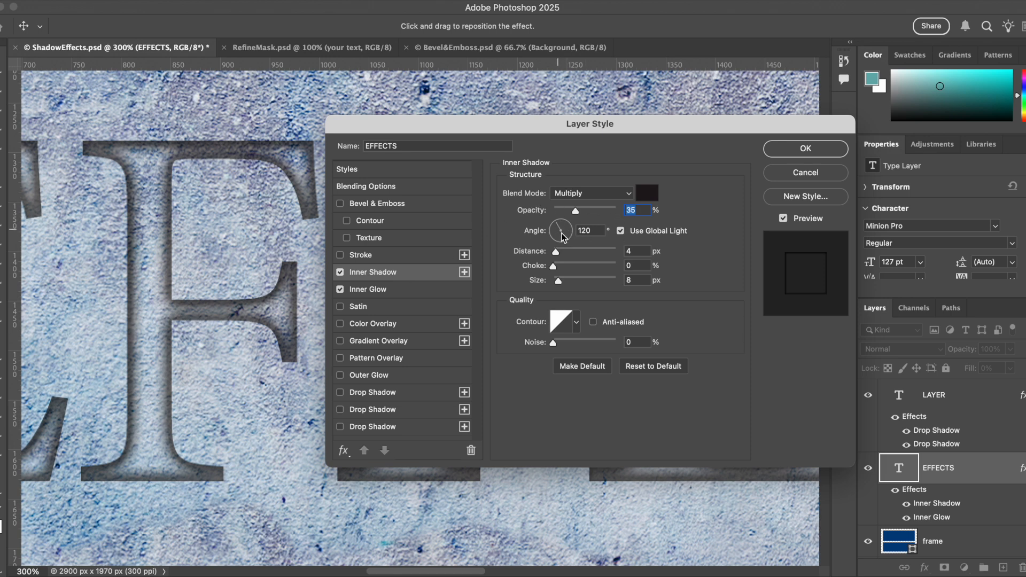
drag(578, 212, 611, 215)
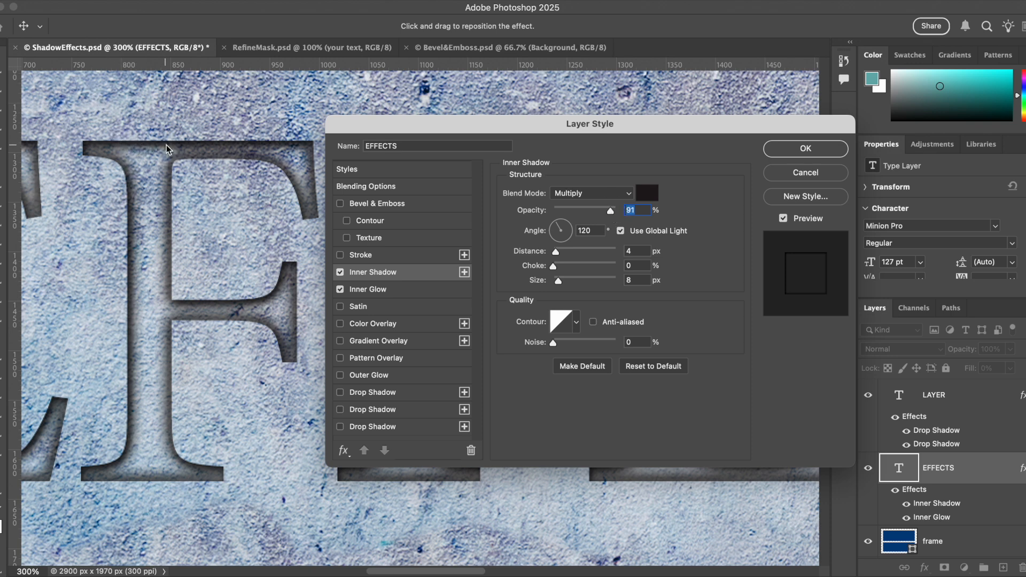
key(super+plus)
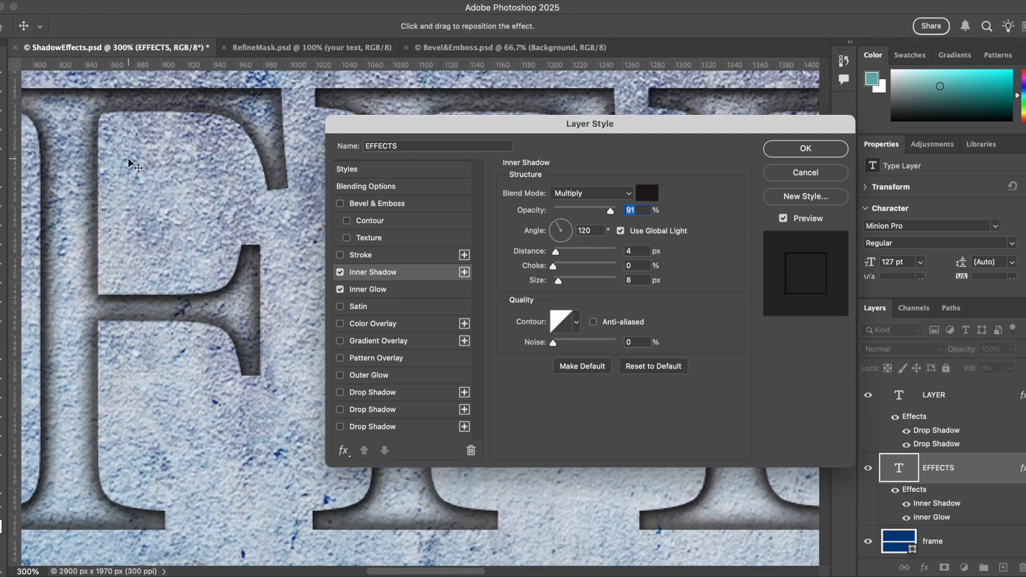
drag(129, 163, 297, 259)
key(super+plus)
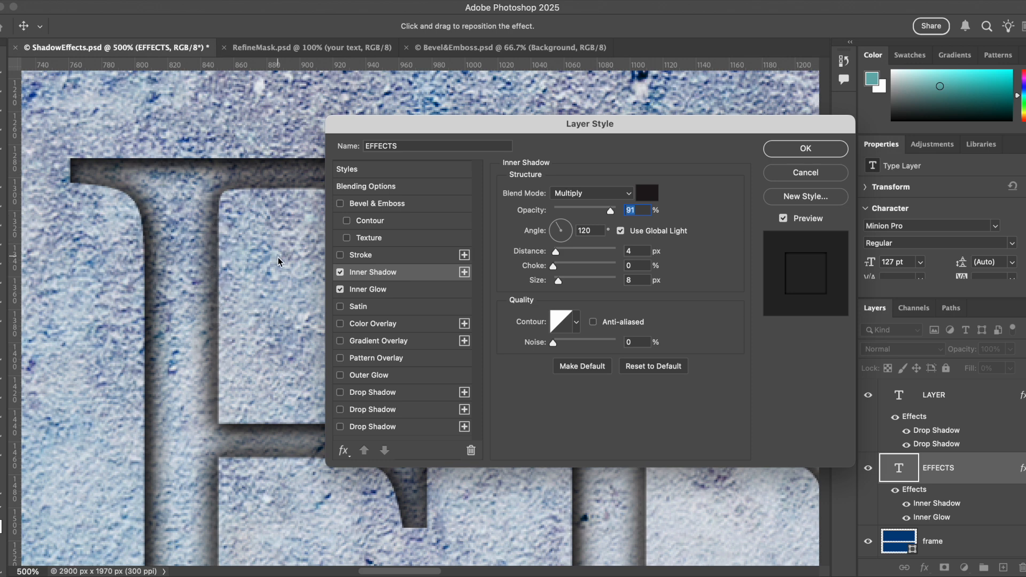
- Switch the inner glow on the EFFECTS text off and back on to compare the lettering with and without it
click(341, 290)
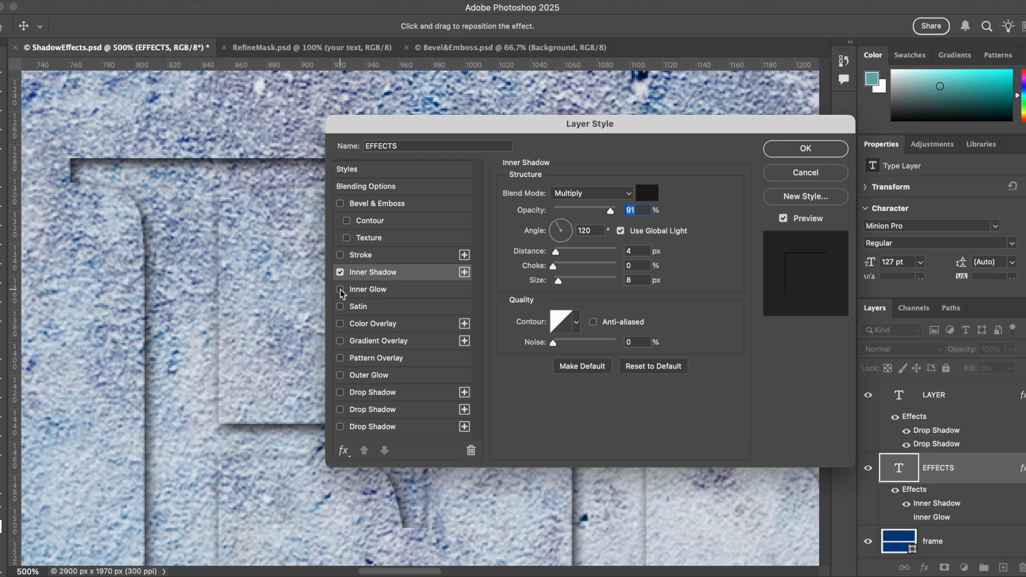
key(super+minus)
key(super+minus)
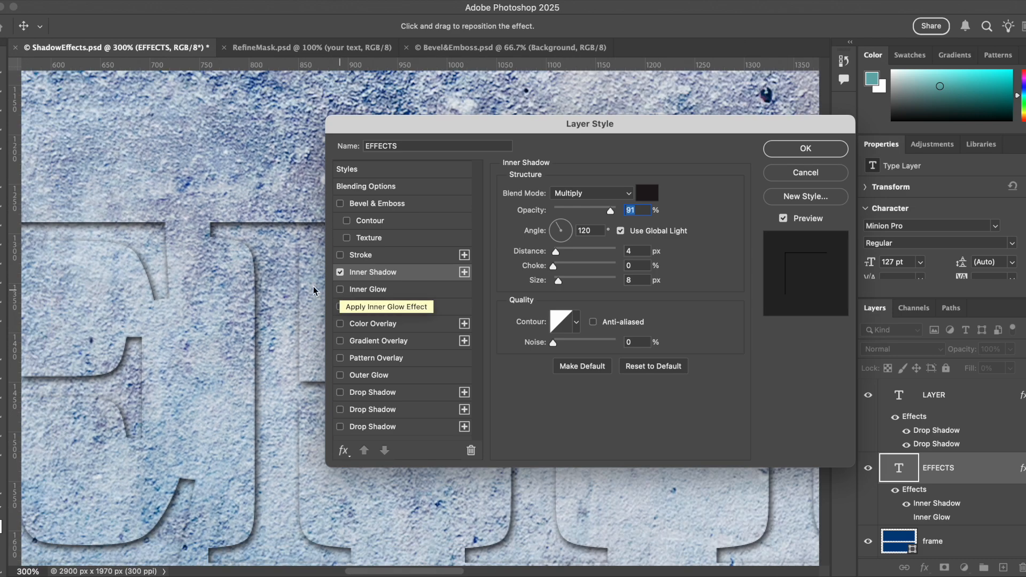
key(super+minus)
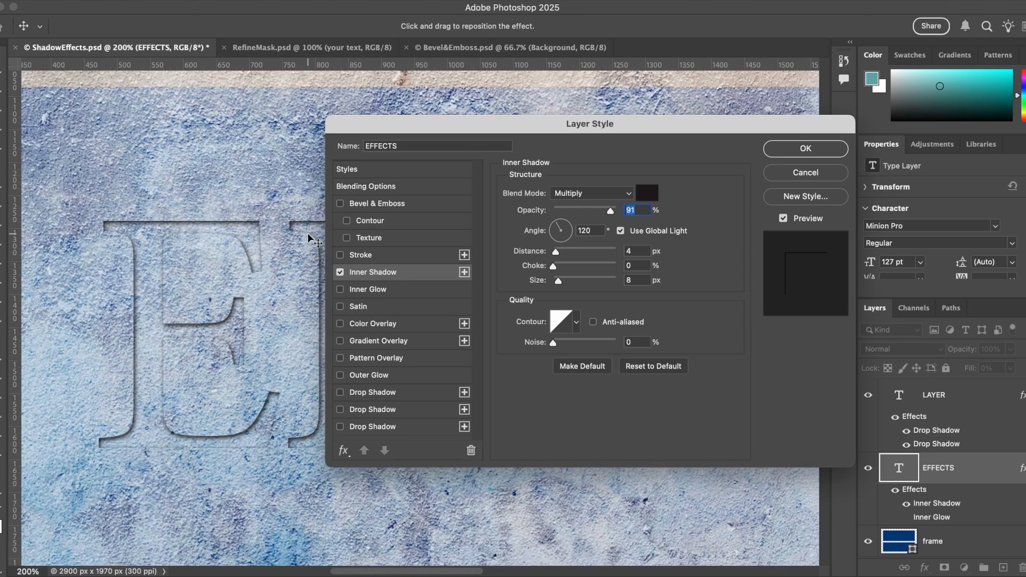
scroll(251, 233, down, 2)
scroll(252, 232, right, 3)
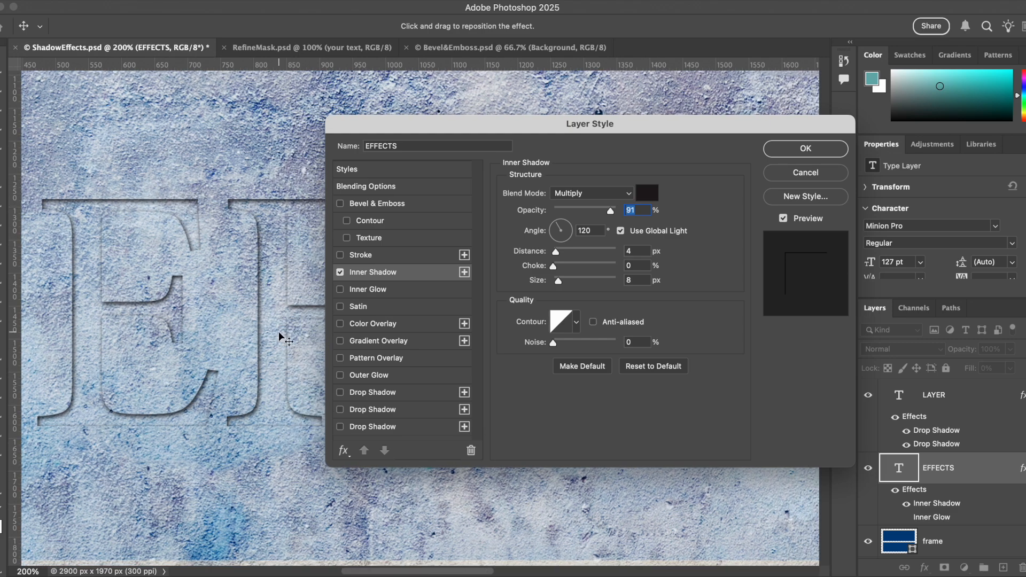
click(340, 289)
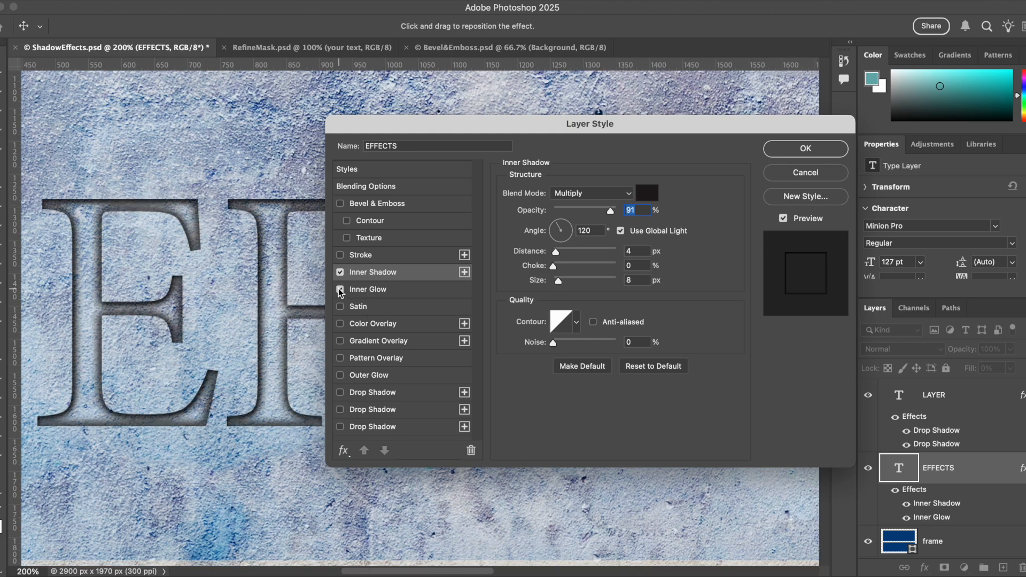
- Reduce the inner glow's opacity on the EFFECTS text to 40%, judging it against the whole word
key(super+minus)
key(super+minus)
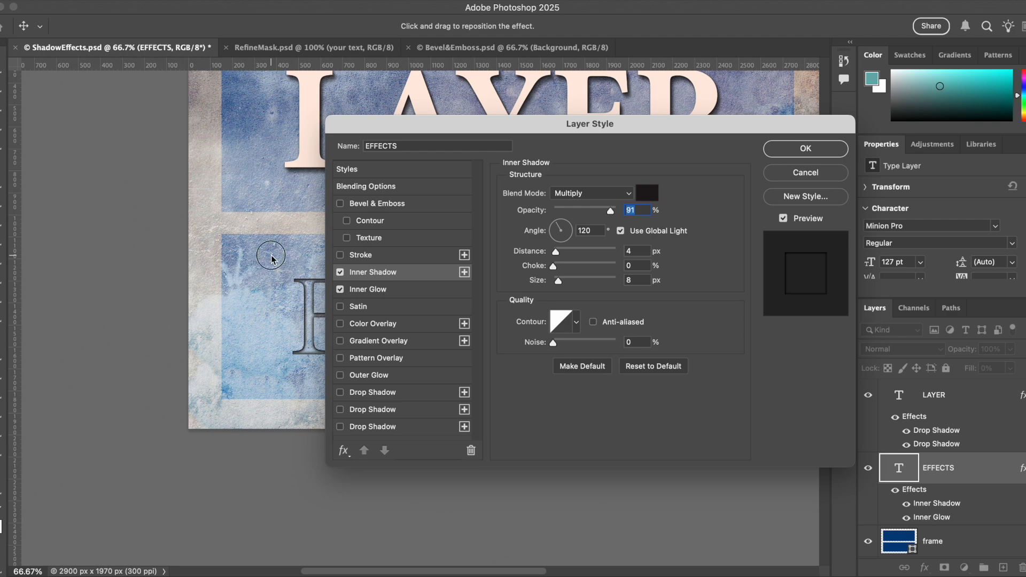
scroll(146, 218, right, 5)
scroll(146, 218, up, 2)
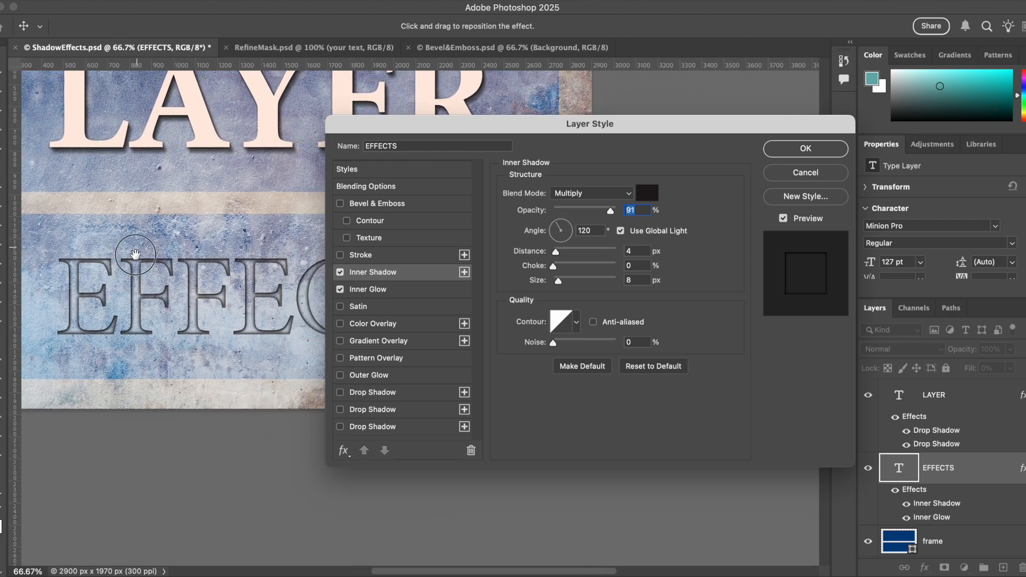
click(398, 290)
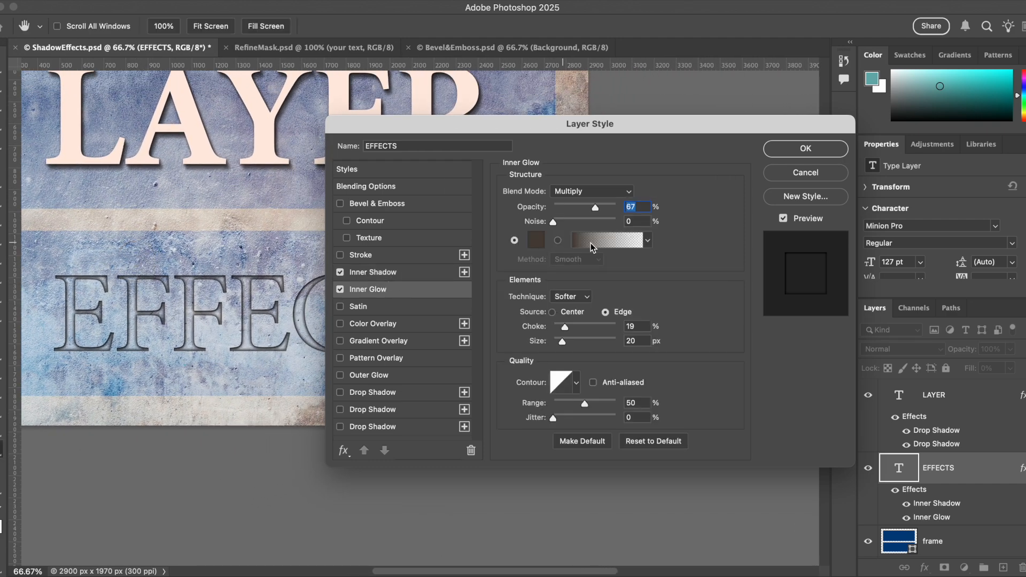
drag(596, 209, 583, 209)
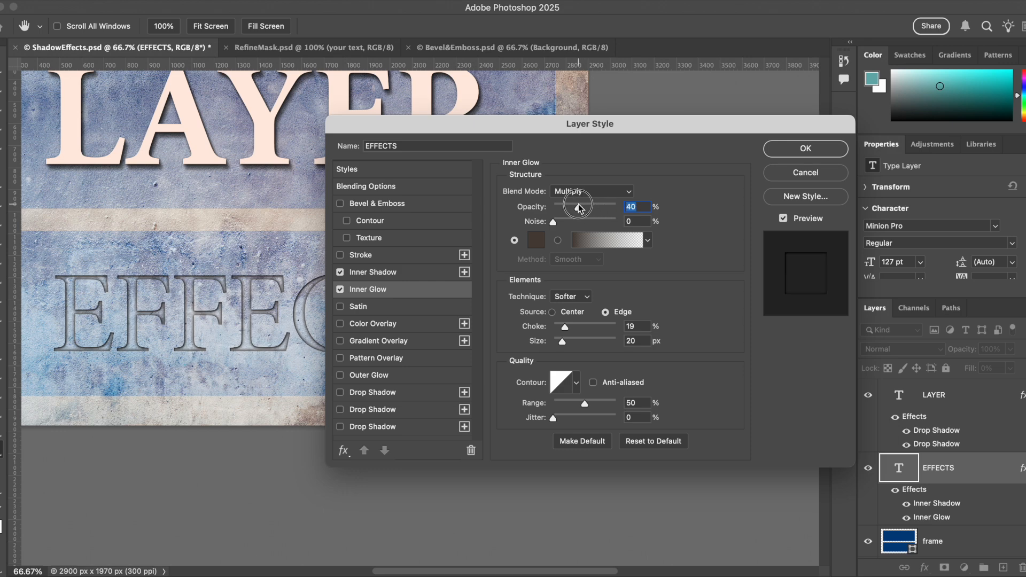
- Set the inner shadow on the EFFECTS text to a 15 px distance, 11% choke and 24 px size
click(428, 272)
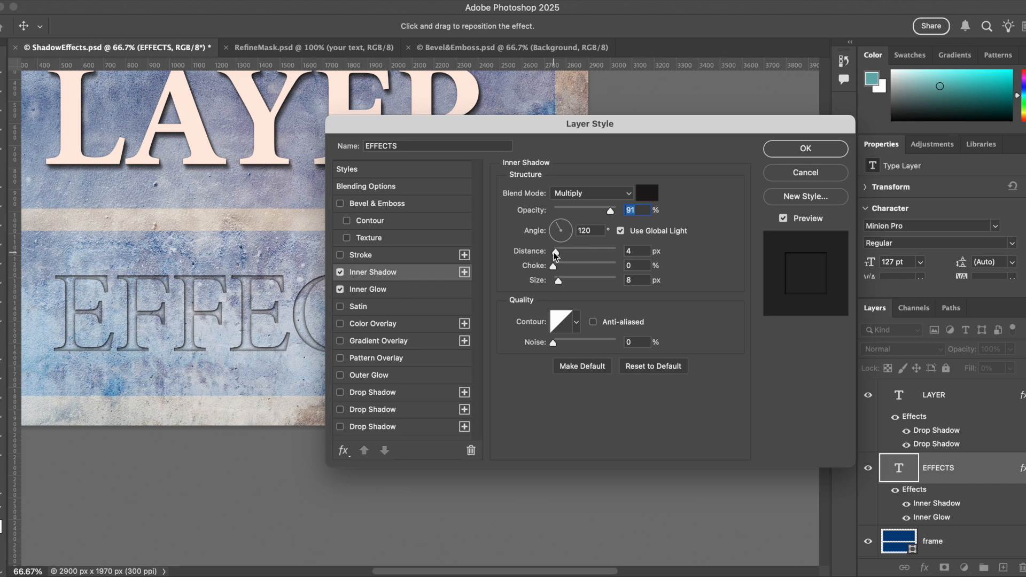
drag(559, 253, 564, 255)
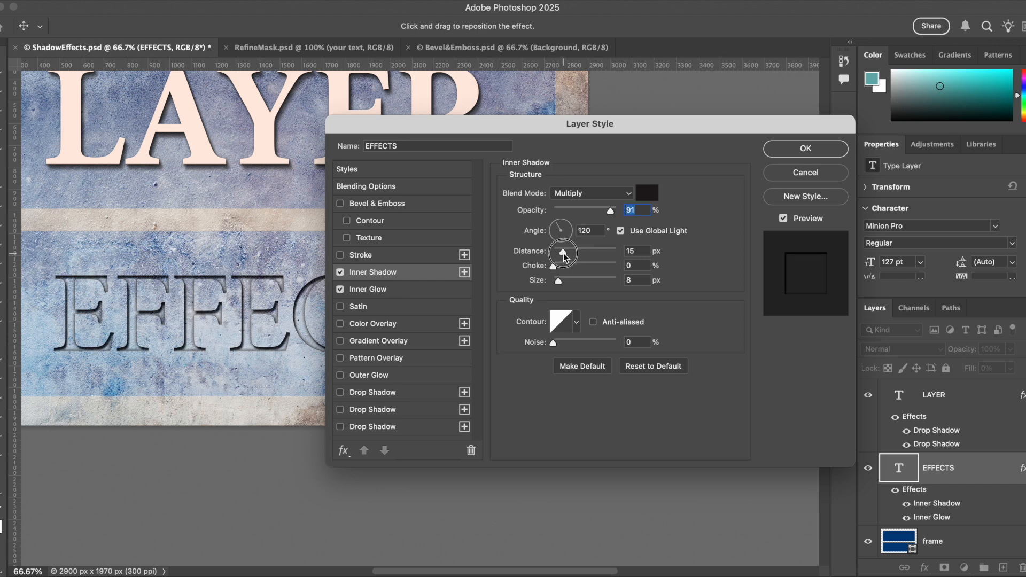
click(564, 253)
drag(553, 268, 568, 286)
key(Up)
drag(568, 285, 566, 285)
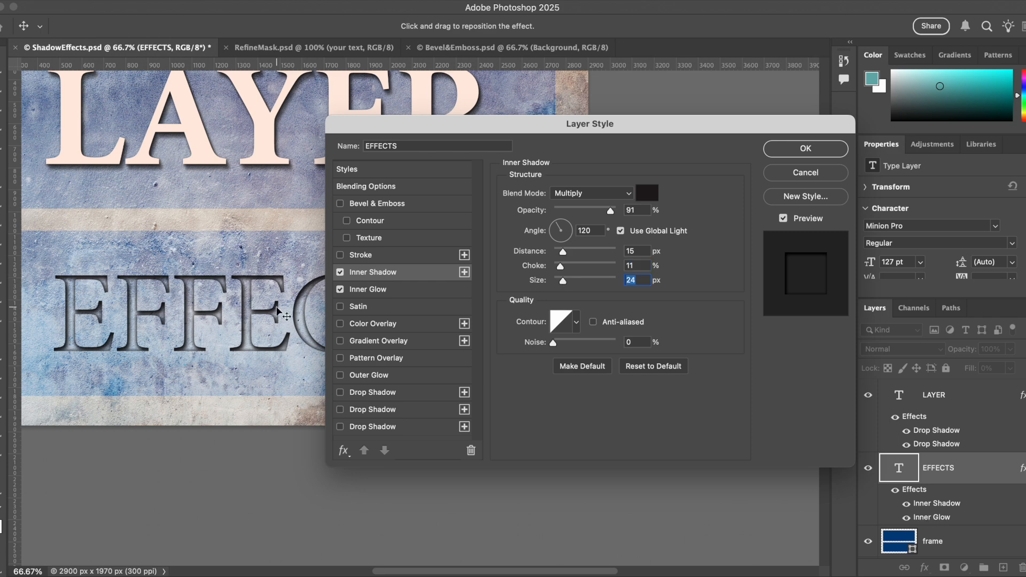
- Uncover the artwork to review both words, and accept the layer style settings for the EFFECTS text
drag(282, 313, 300, 320)
key(super+minus)
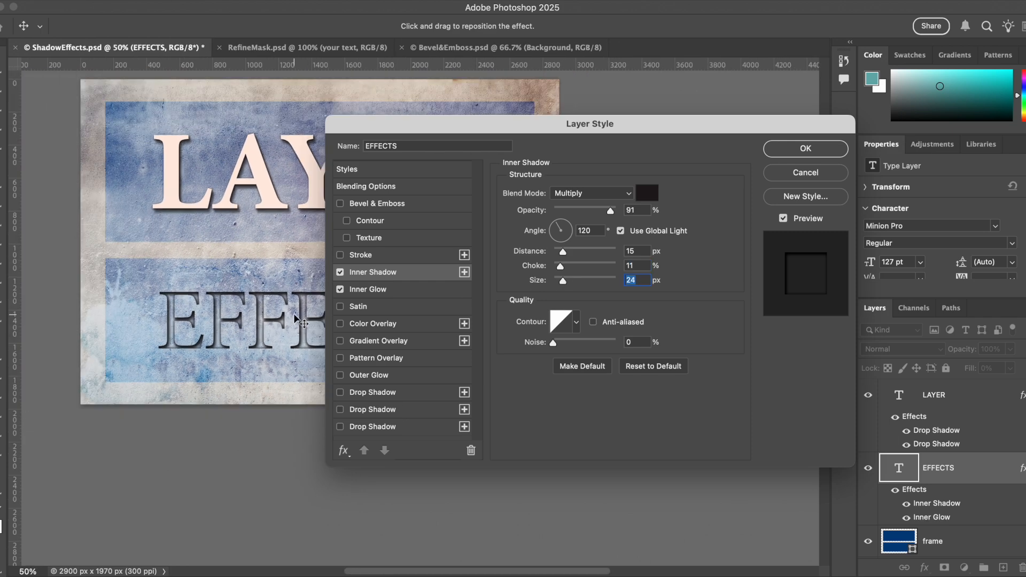
drag(549, 124, 753, 115)
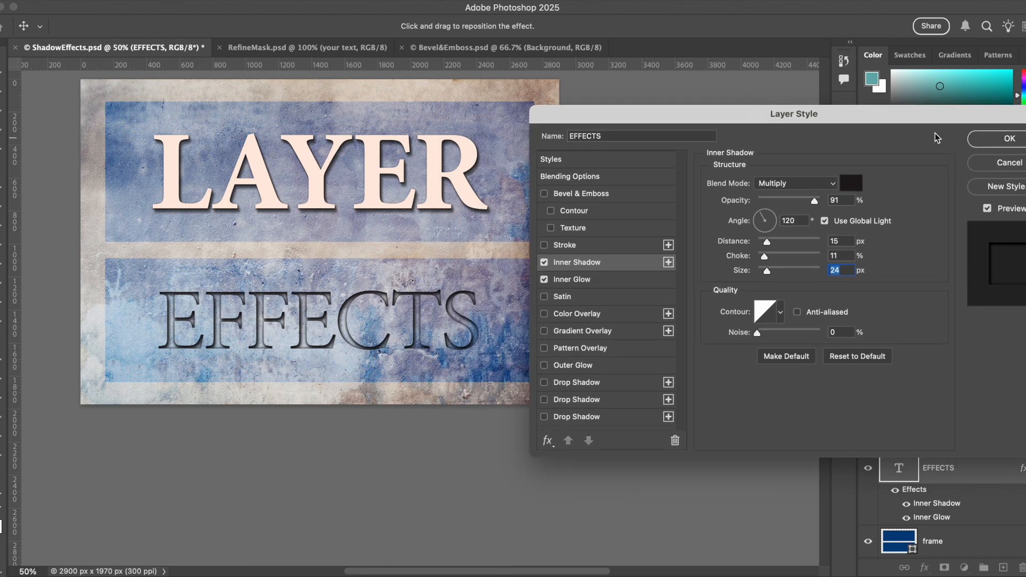
click(1003, 142)
drag(603, 219, 632, 252)
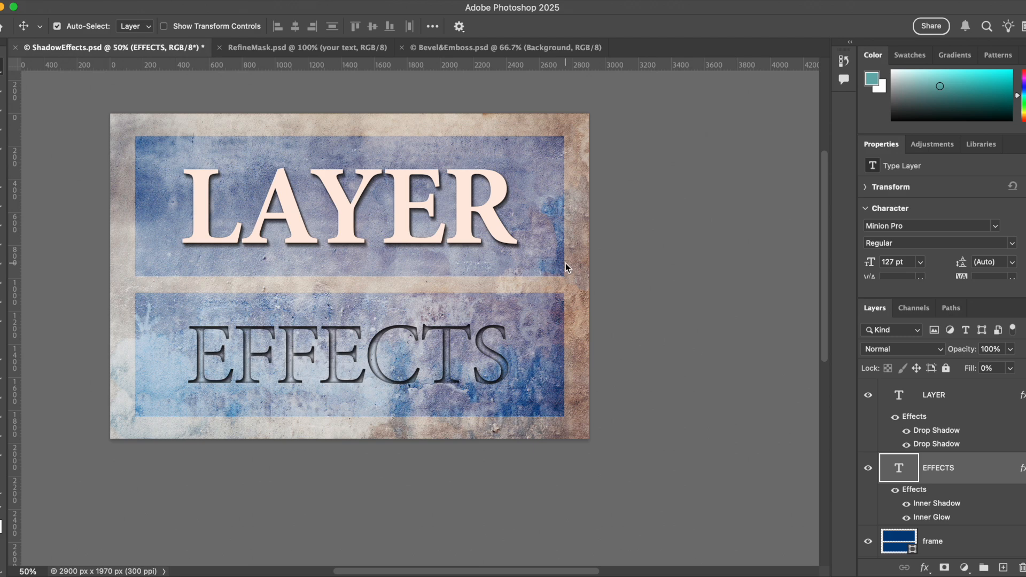
- Replace the word EFFECTS with SHADOWS in the lower text layer and commit the edit
double_click(941, 468)
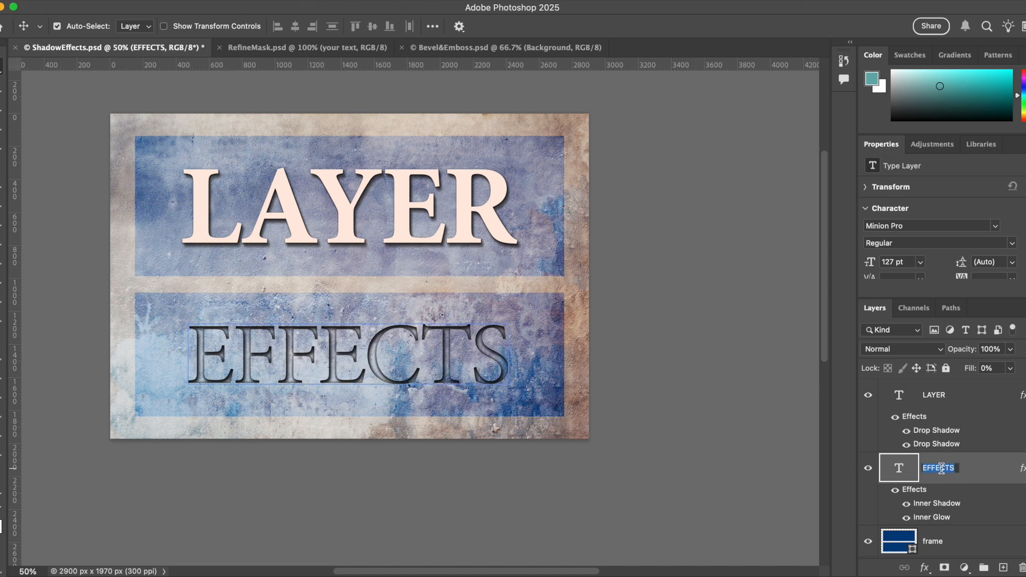
double_click(900, 471)
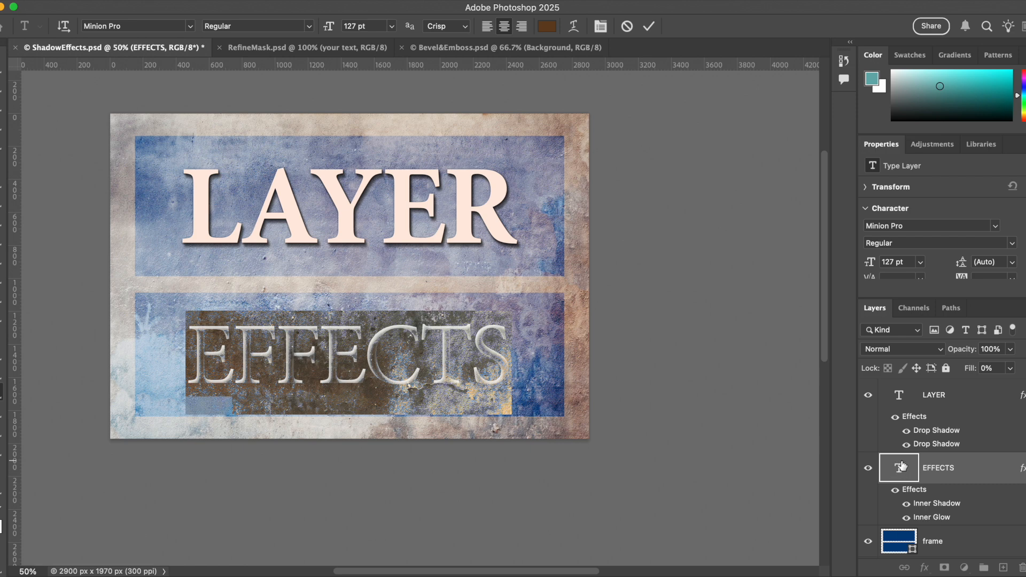
key(super+h)
text(SH)
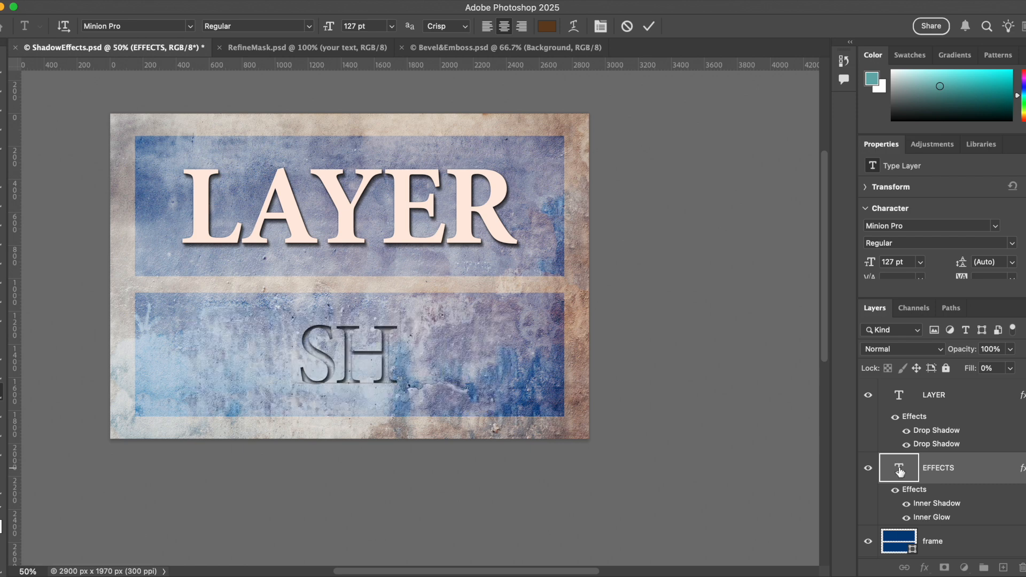
text(ADO)
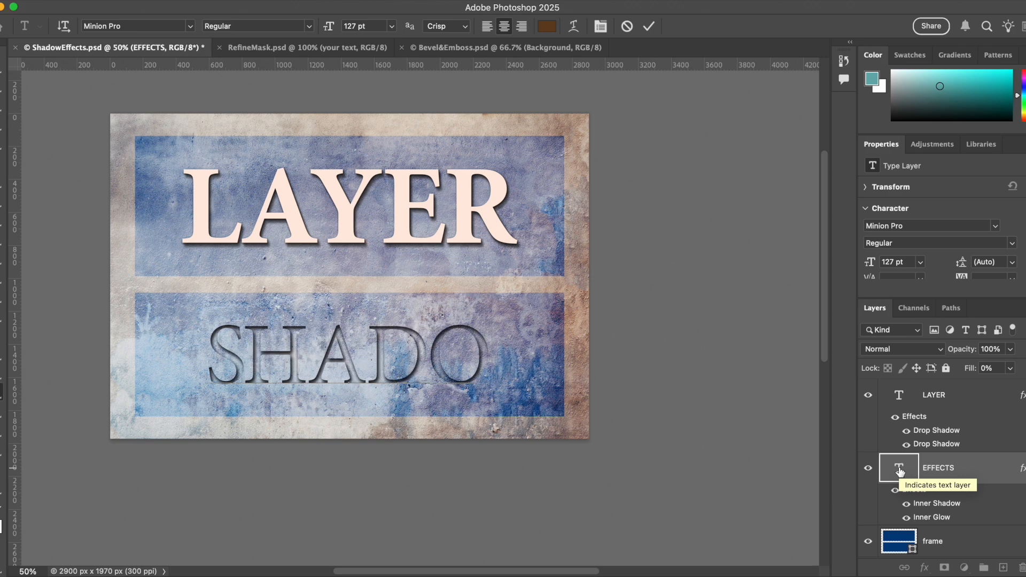
text(WS)
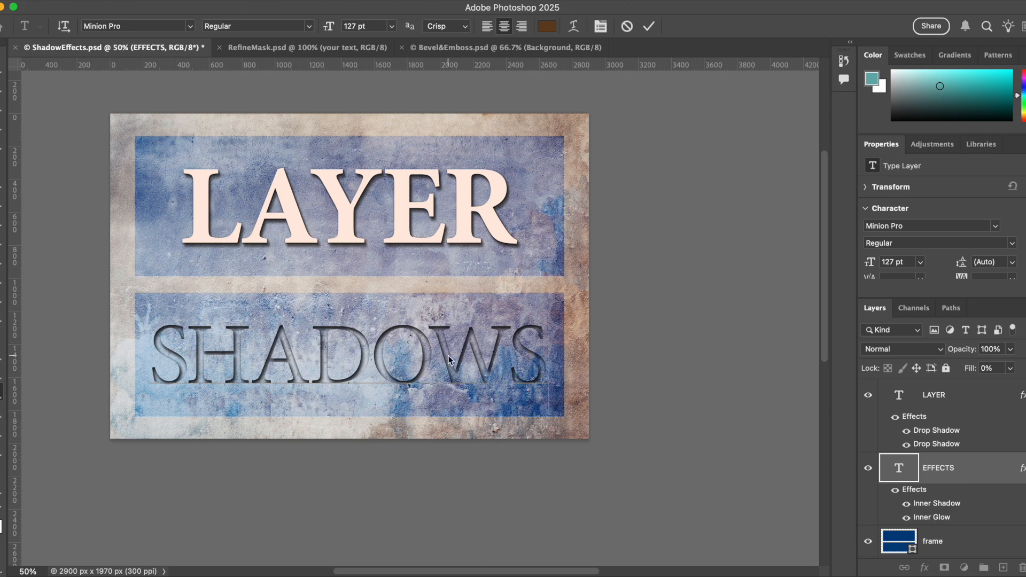
key(super+Return)
key(v)
- Copy the inner shadow and inner glow effects from the SHADOWS text layer onto the frame layer
click(236, 154)
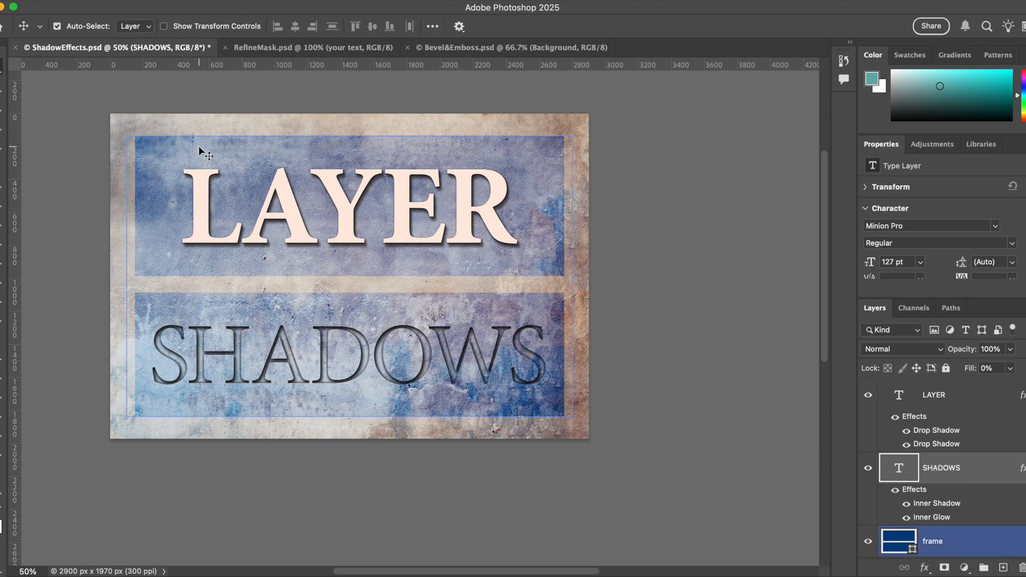
scroll(910, 437, down, 2)
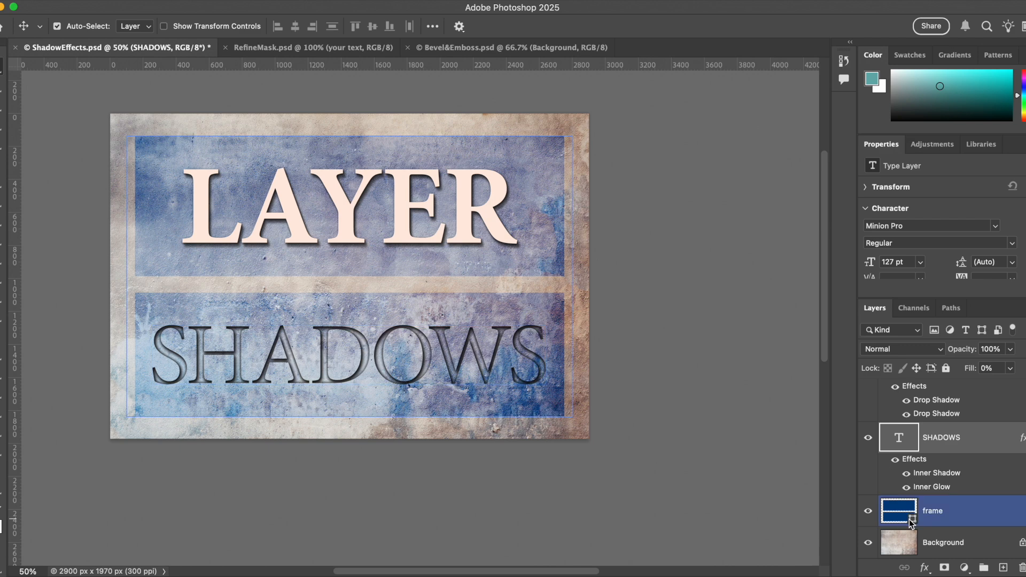
click(3, 429)
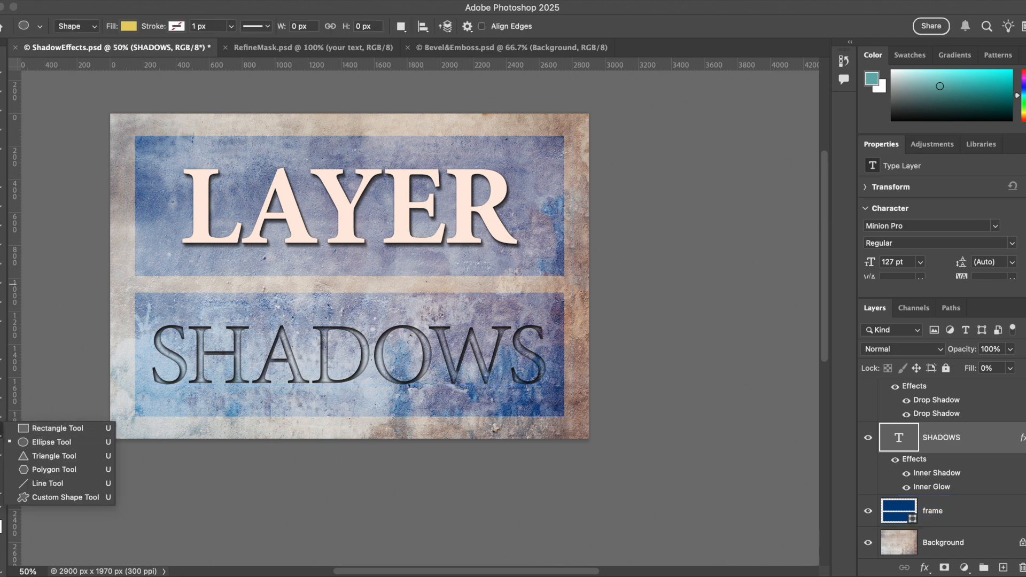
click(2, 430)
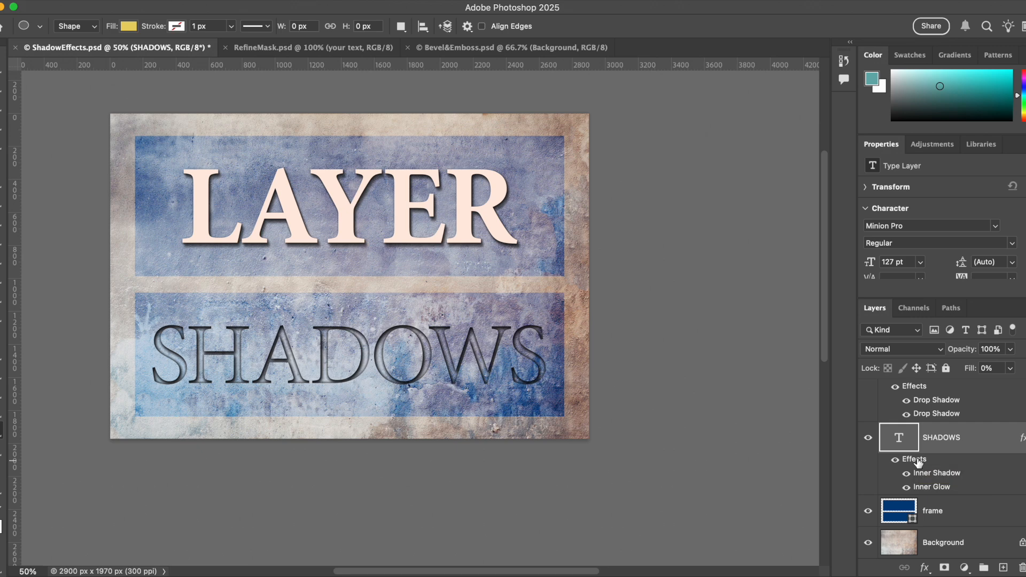
drag(918, 463, 928, 521)
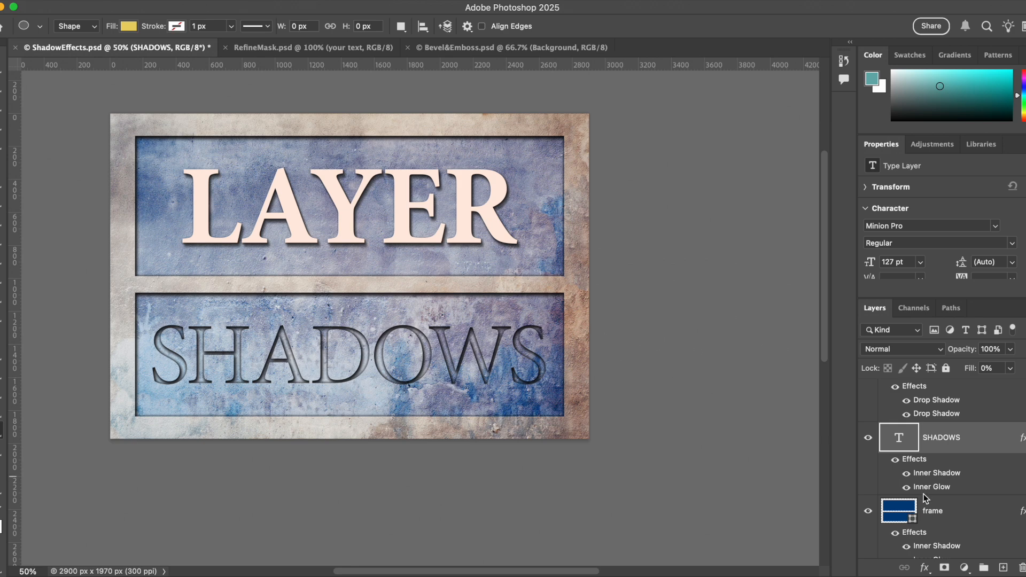
- Reduce the frame layer's fill to 0% so only its effects show, and deselect the layer to view the result
click(938, 509)
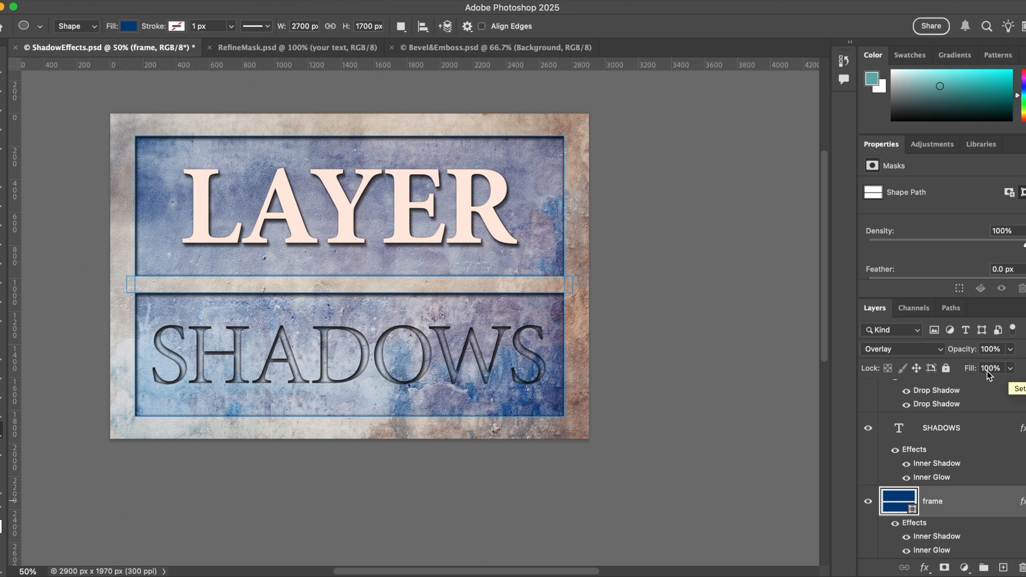
click(1010, 369)
drag(1011, 389, 954, 386)
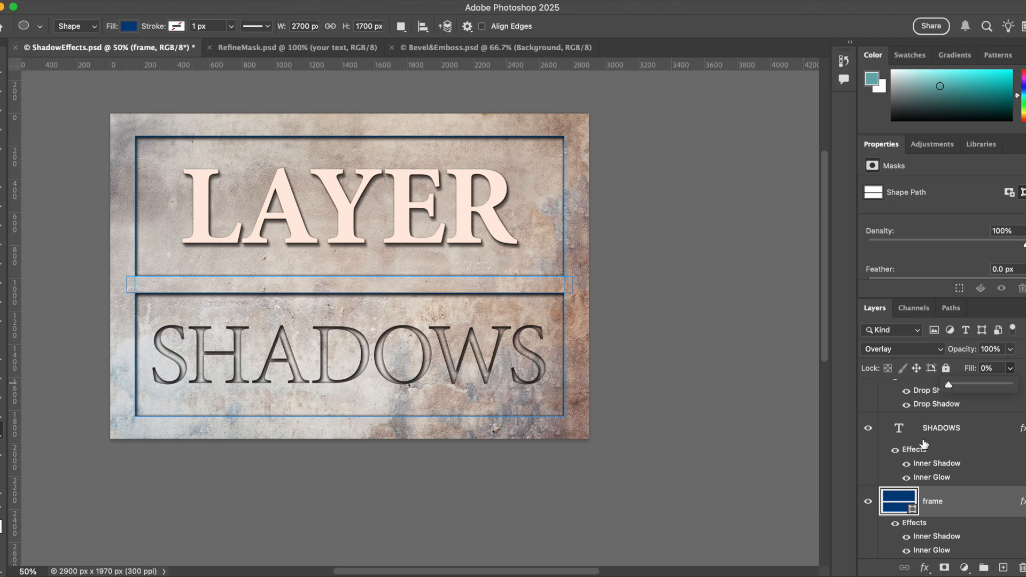
click(942, 433)
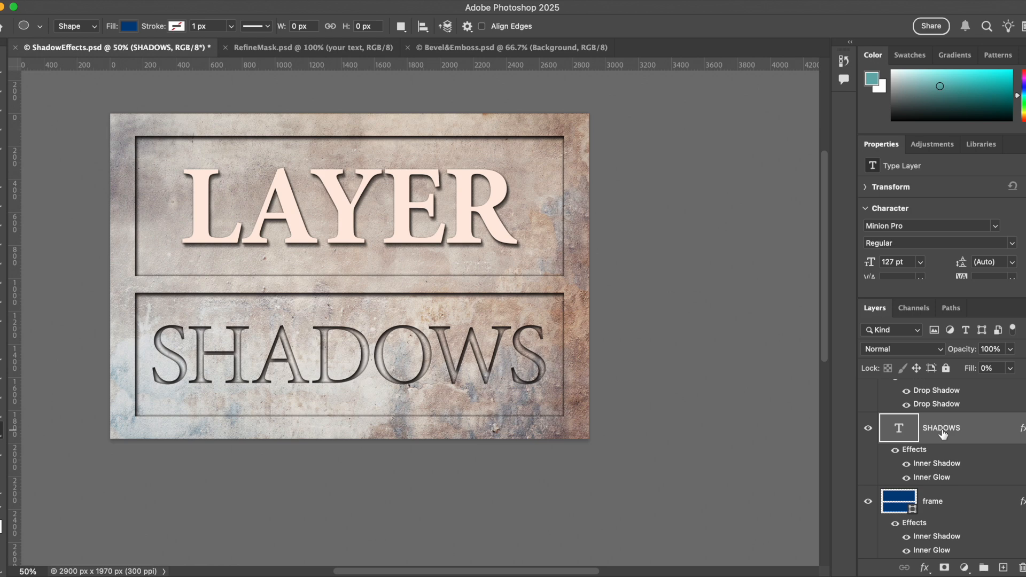
- Lower the frame layer's overall opacity to 78% to soften its effects, and deselect the layer again
click(941, 502)
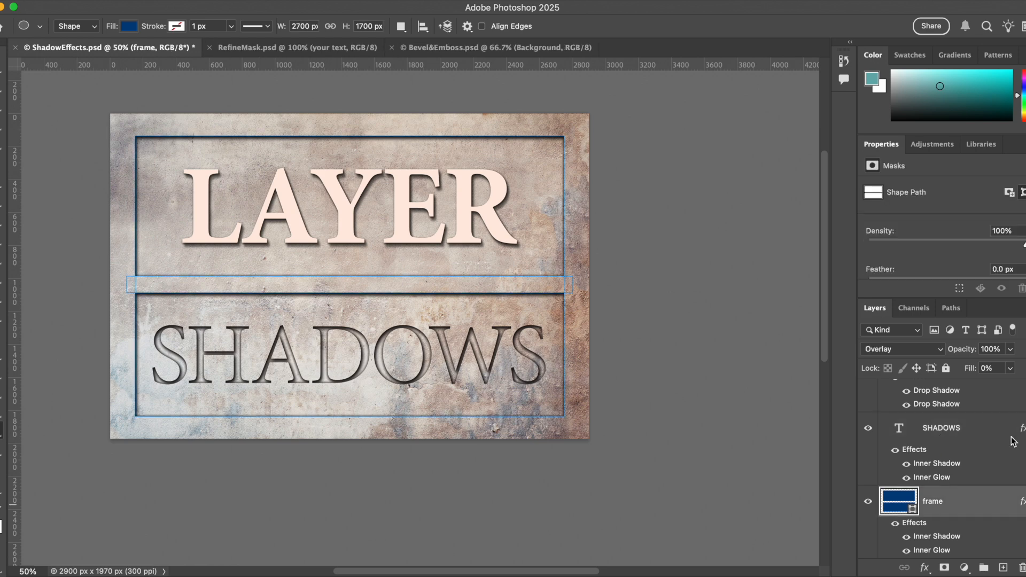
click(1010, 368)
drag(1012, 368, 997, 367)
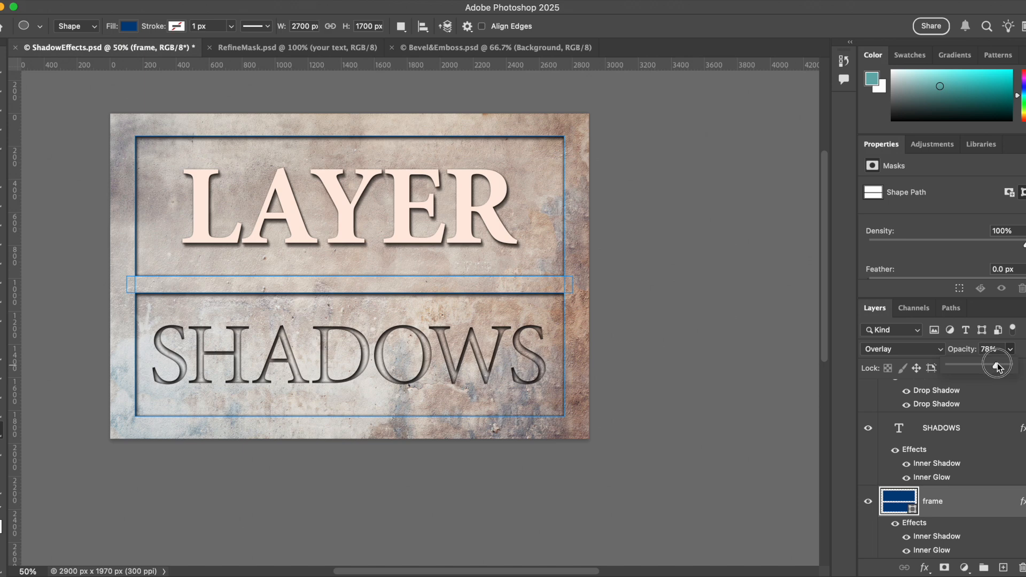
click(976, 428)
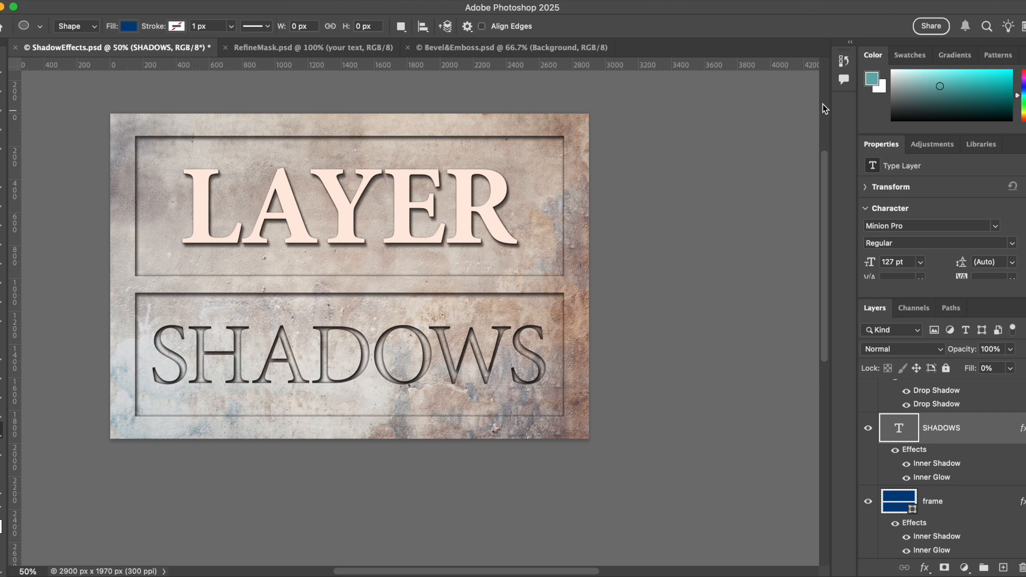
- Show the full document history and compare the originally opened state with the latest Master Opacity Change state
click(845, 62)
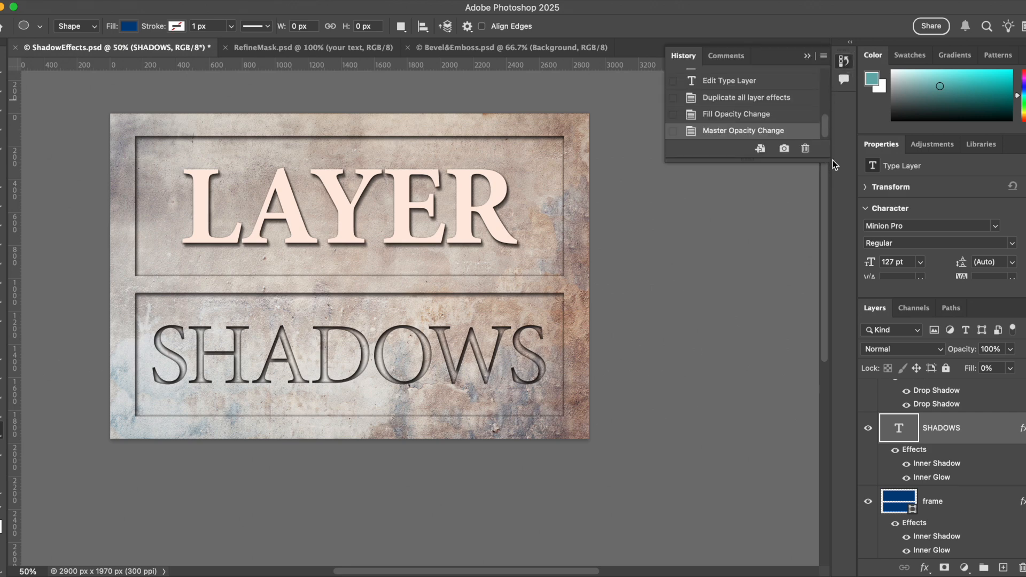
drag(807, 159, 807, 429)
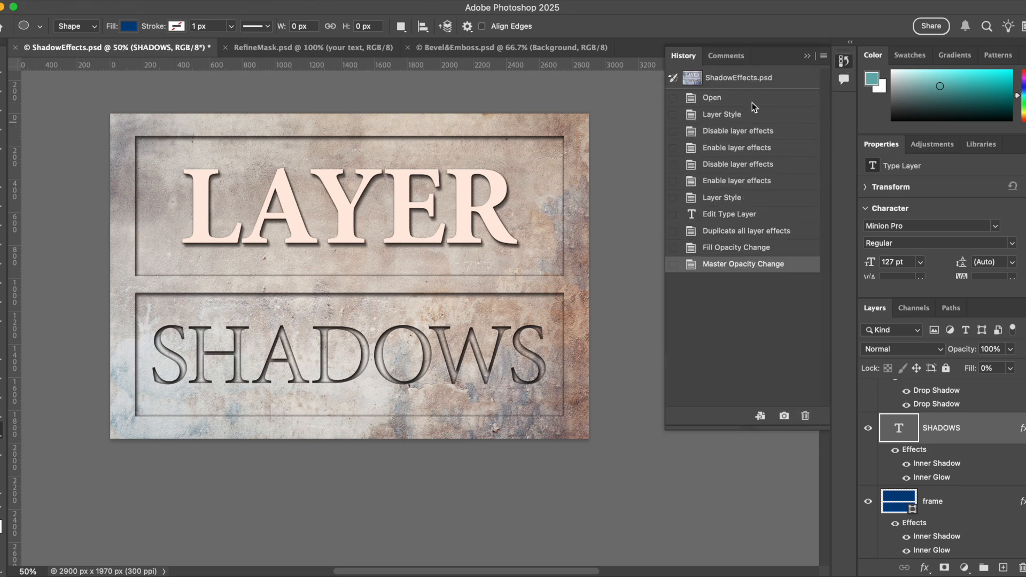
click(716, 98)
click(752, 264)
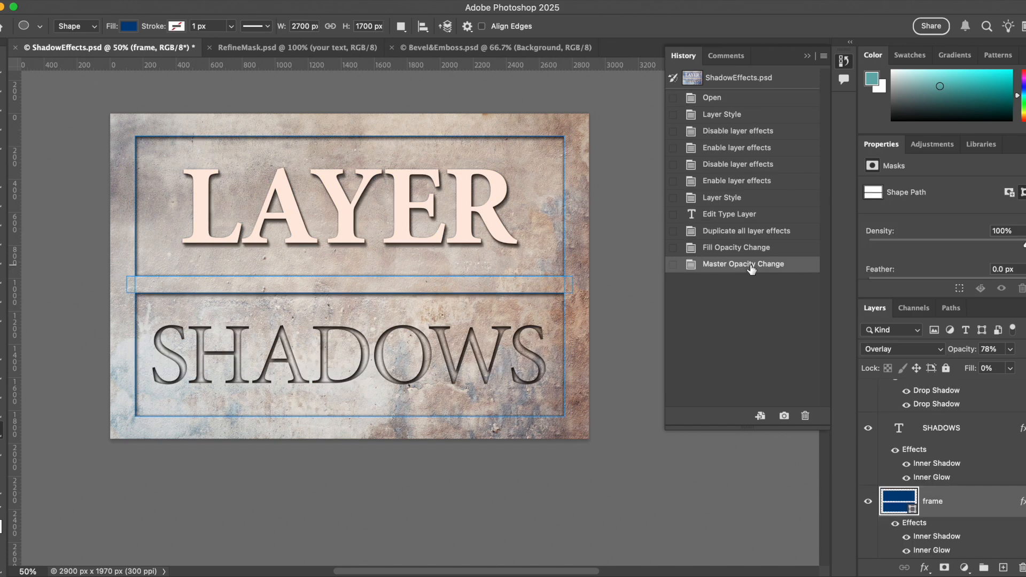